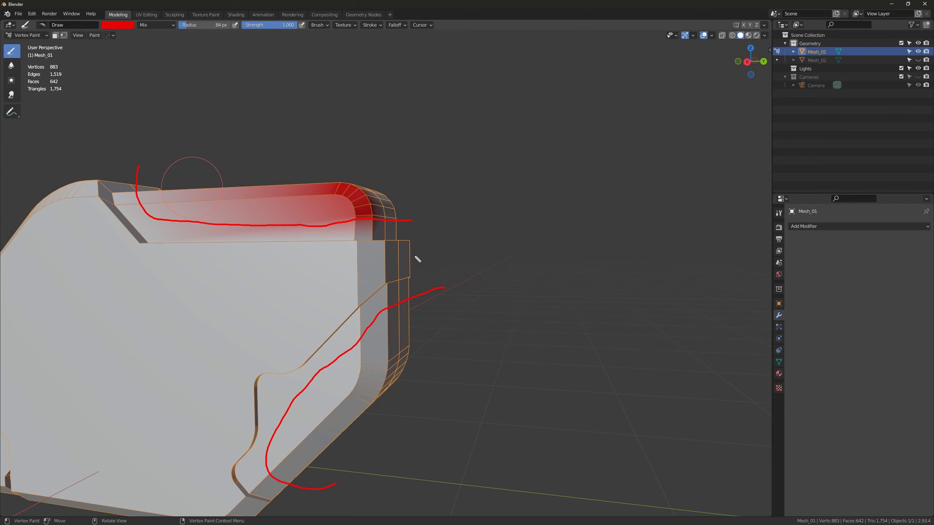
Undo the latest vertex paint strokes on Mesh_01 and switch to Edit Mode
key(ctrl+z)
key(ctrl+z)
middle_drag(329, 187, 311, 220)
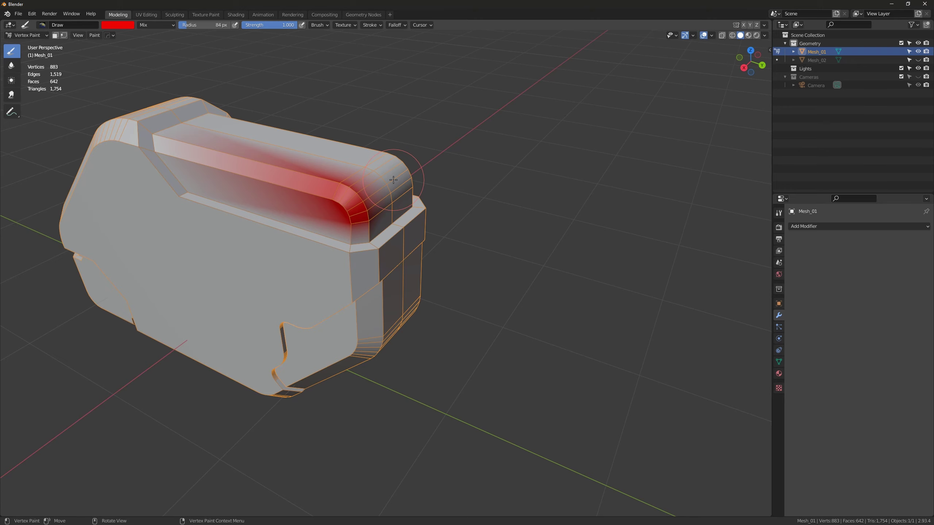
click(36, 36)
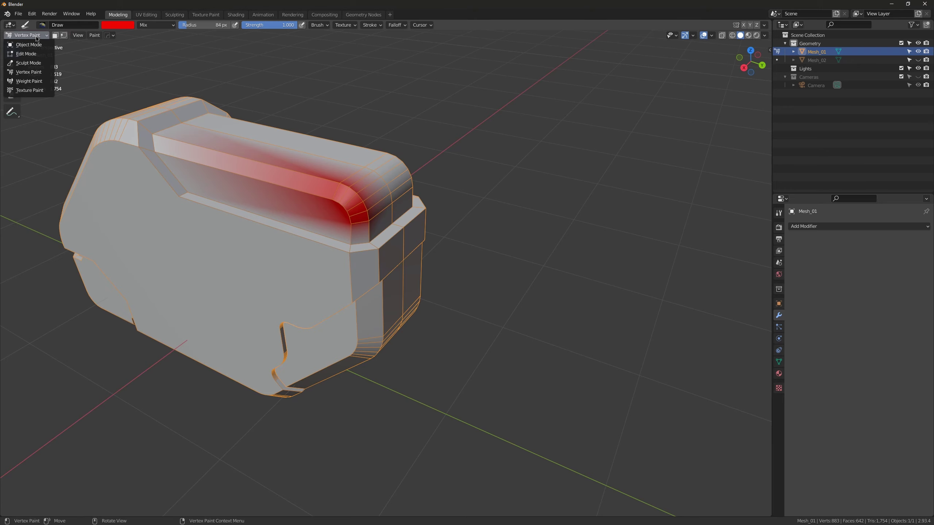
click(31, 57)
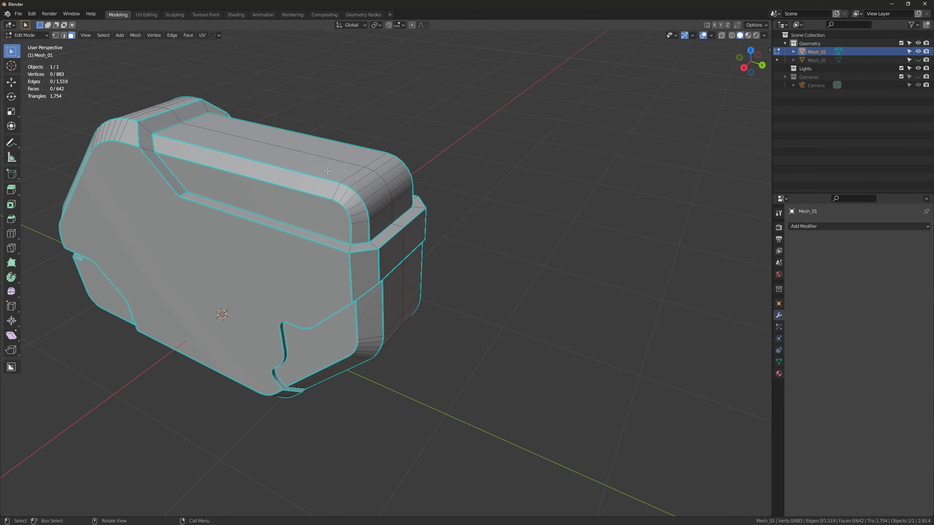
Circle-select all faces of the raised block along the top of the mesh, including both sides and the rounded end
middle_drag(366, 162, 380, 149)
key(c)
mouse_move(372, 145)
mouse_down()
mouse_move(354, 183)
mouse_move(388, 193)
mouse_up()
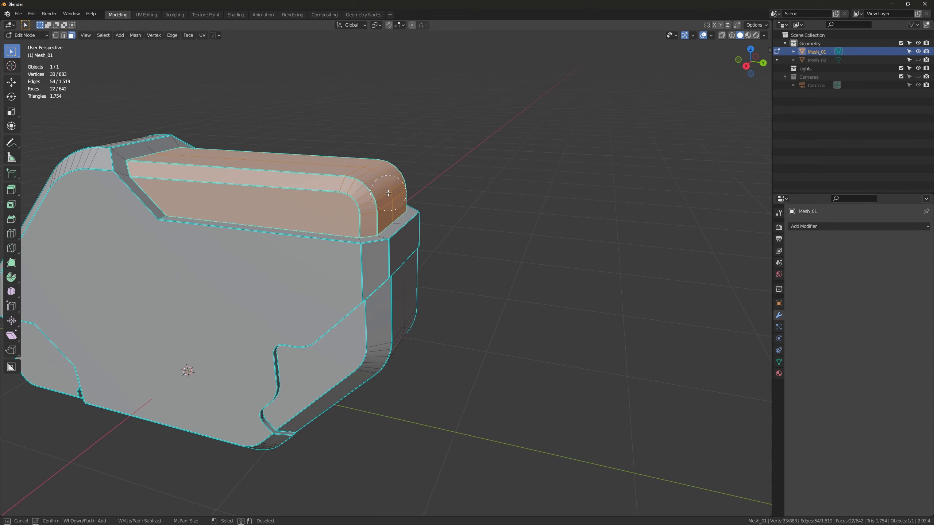
right_click(386, 158)
middle_drag(387, 158, 264, 156)
scroll(449, 151, up, 2)
key(c)
drag(406, 170, 351, 215)
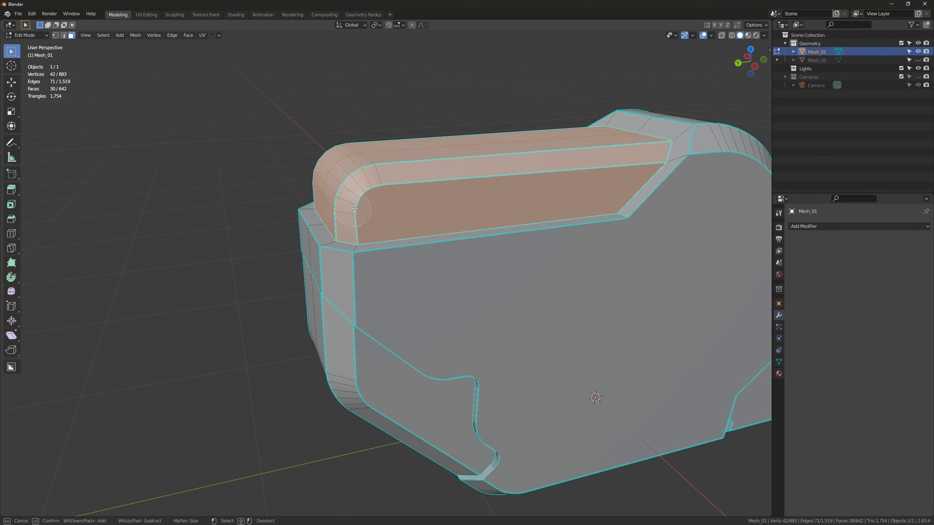
right_click(421, 185)
middle_drag(421, 186, 417, 171)
Add the notched lower corner panel below the block's rounded end to the selection, using X-ray to include both sides and the end faces
shift+middle_drag(375, 338, 279, 212)
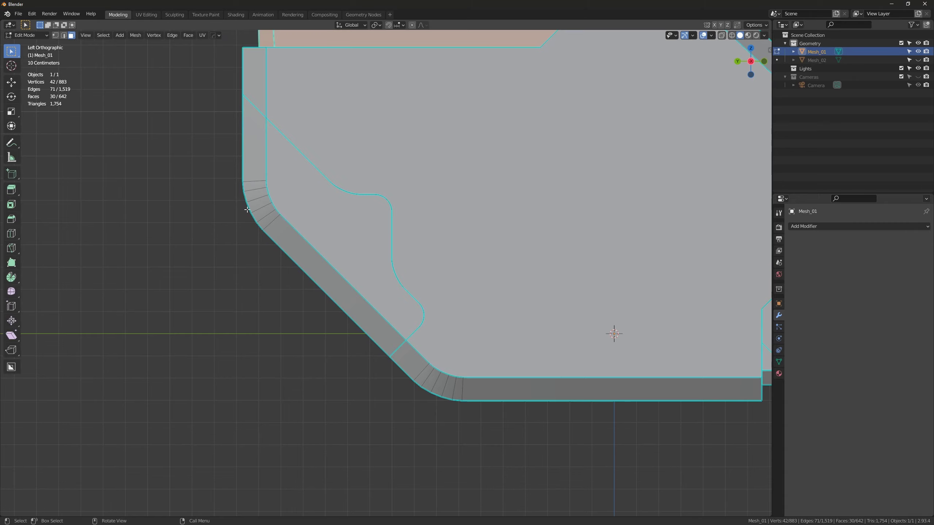
key(alt+z)
key(c)
mouse_move(259, 159)
mouse_down()
mouse_move(359, 249)
mouse_move(331, 283)
mouse_up()
right_click(320, 283)
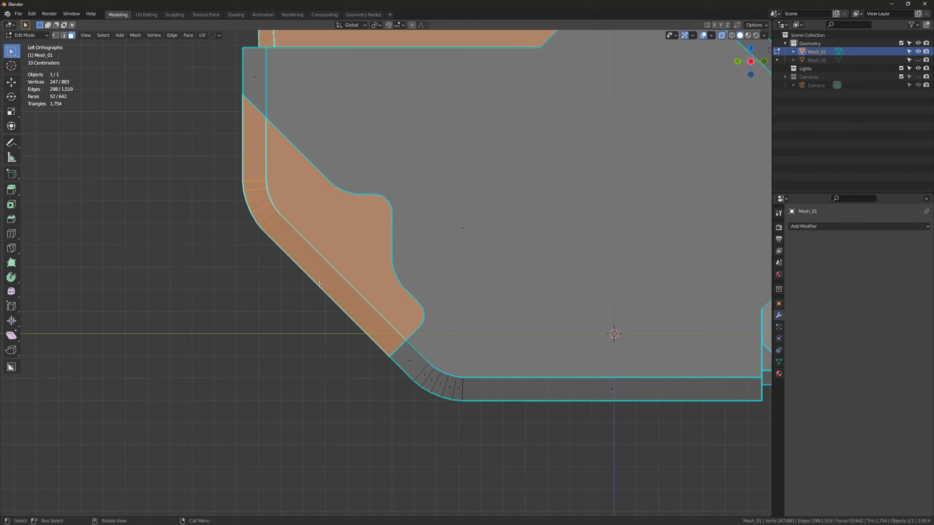
middle_drag(319, 284, 433, 224)
key(alt+z)
key(c)
drag(250, 226, 217, 227)
right_click(217, 227)
middle_drag(235, 190, 268, 162)
shift+middle_drag(269, 162, 339, 138)
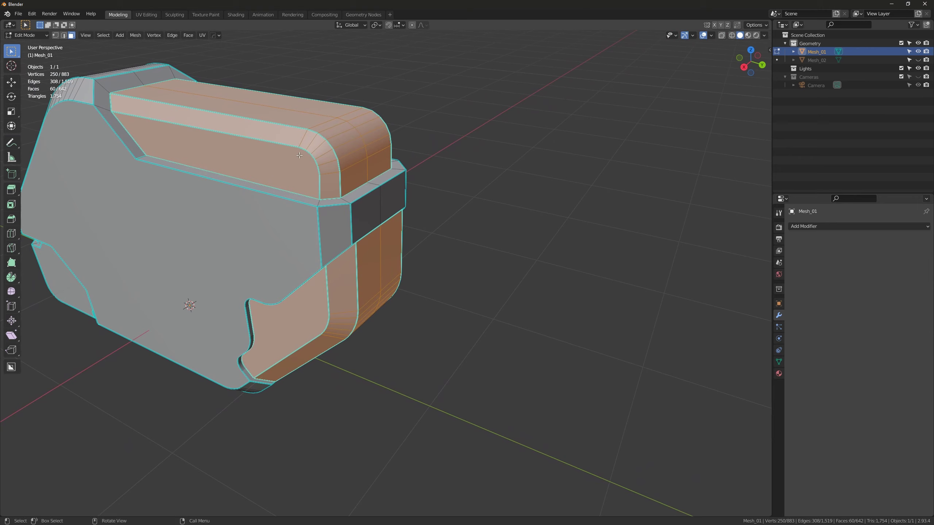
Switch Mesh_01 from Edit Mode to Vertex Paint mode with the face selection kept
click(36, 37)
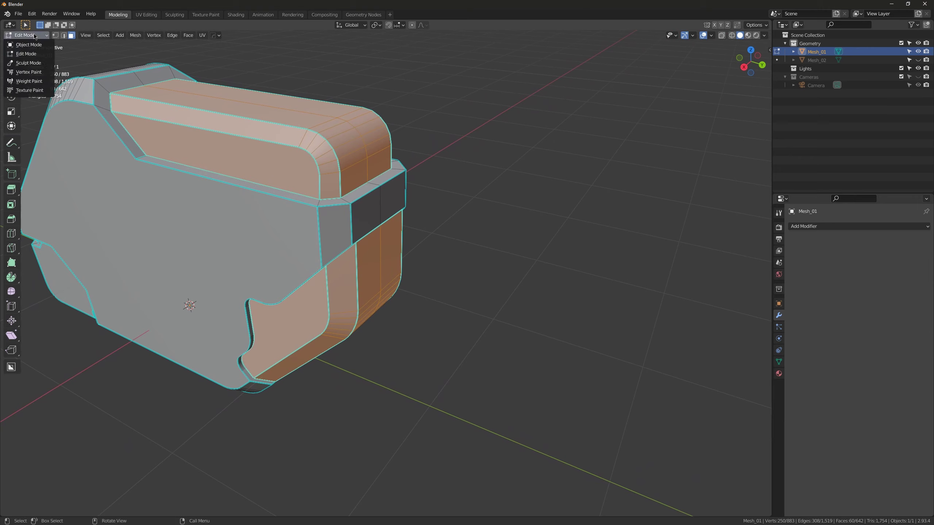
click(35, 72)
shift+middle_drag(301, 120, 315, 158)
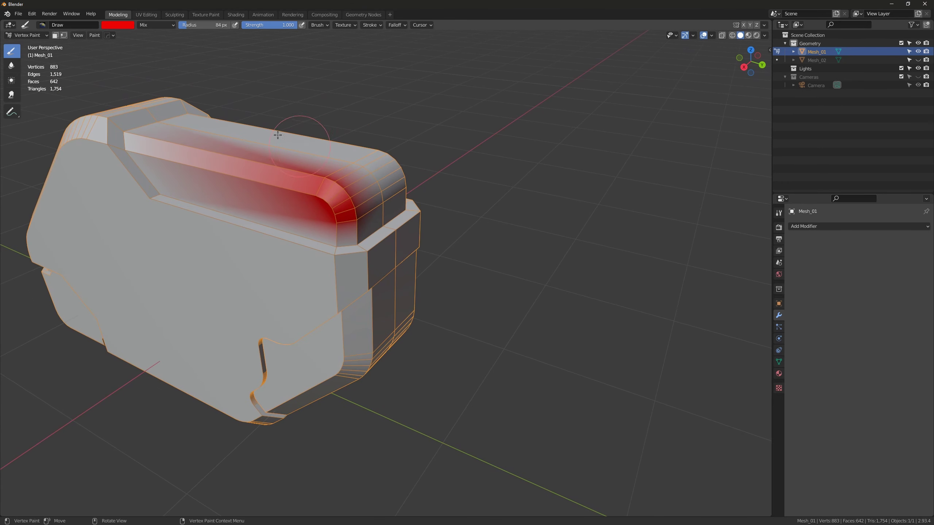
Try Set Vertex Colors with red without selection masking, and undo the fill
click(95, 35)
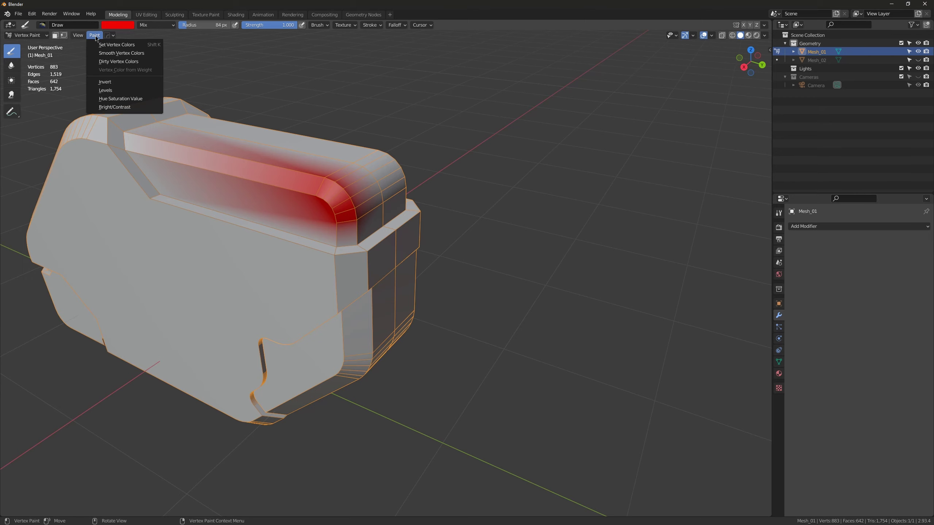
click(129, 44)
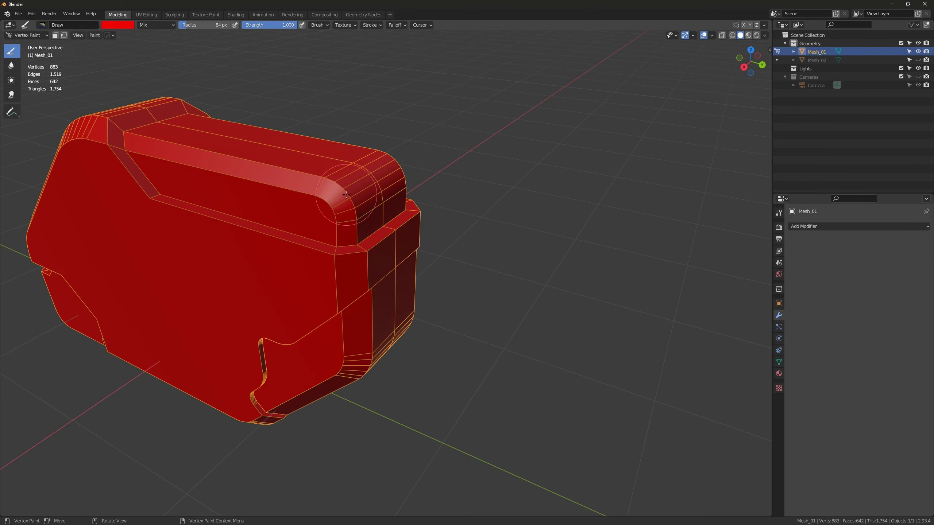
middle_drag(246, 148, 308, 169)
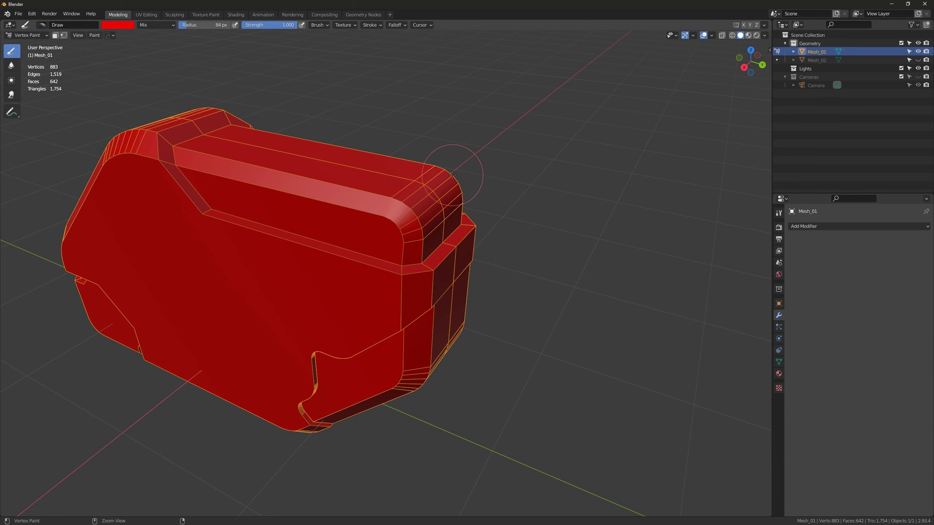
key(ctrl+z)
middle_drag(446, 165, 437, 153)
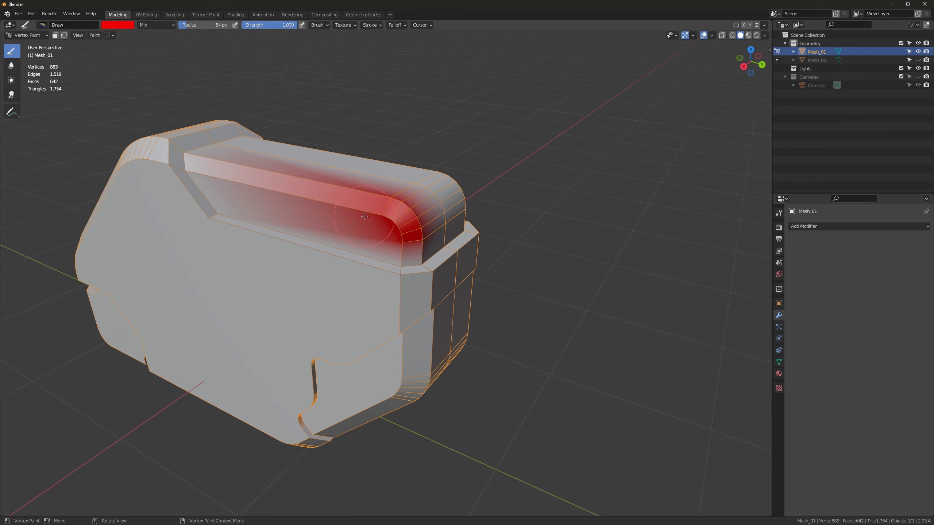
Enable the face selection paint mask and fill the selected top block and lower corner panel with red using Set Vertex Colors
click(56, 35)
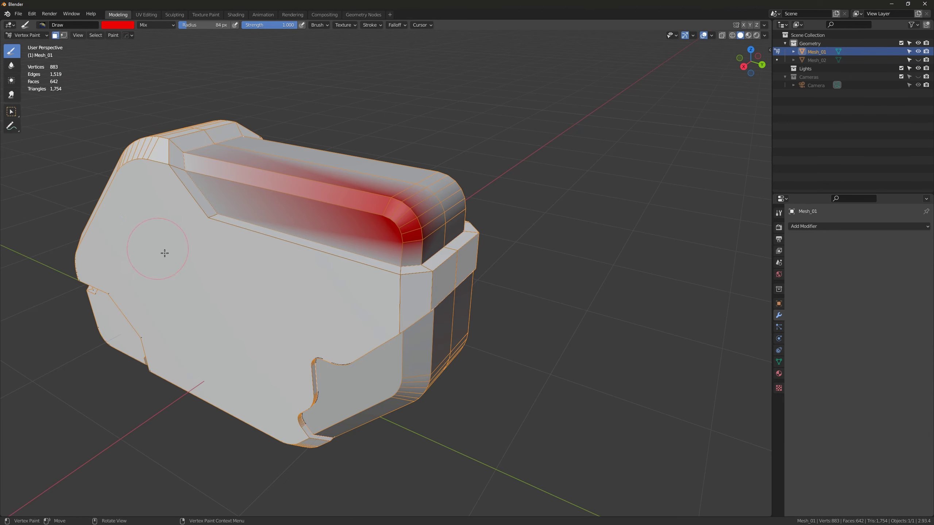
drag(141, 228, 266, 348)
click(112, 35)
click(135, 44)
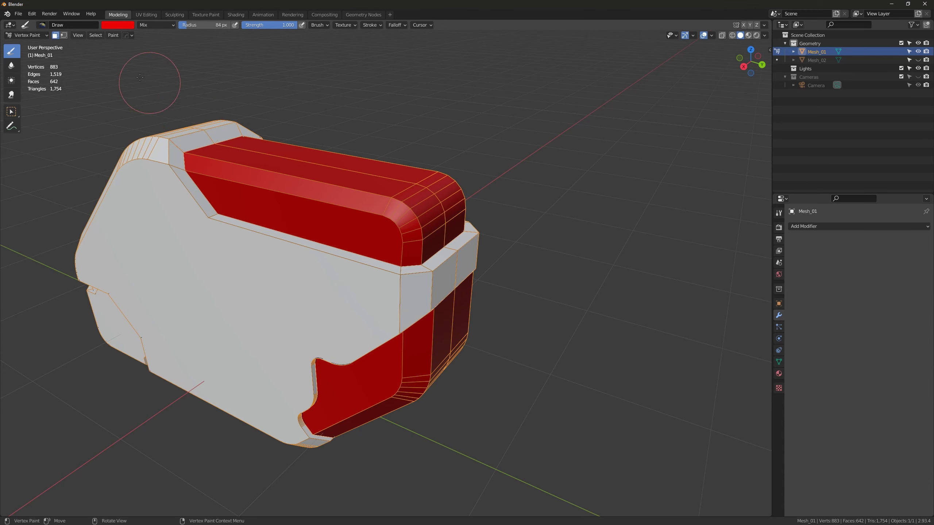
click(113, 36)
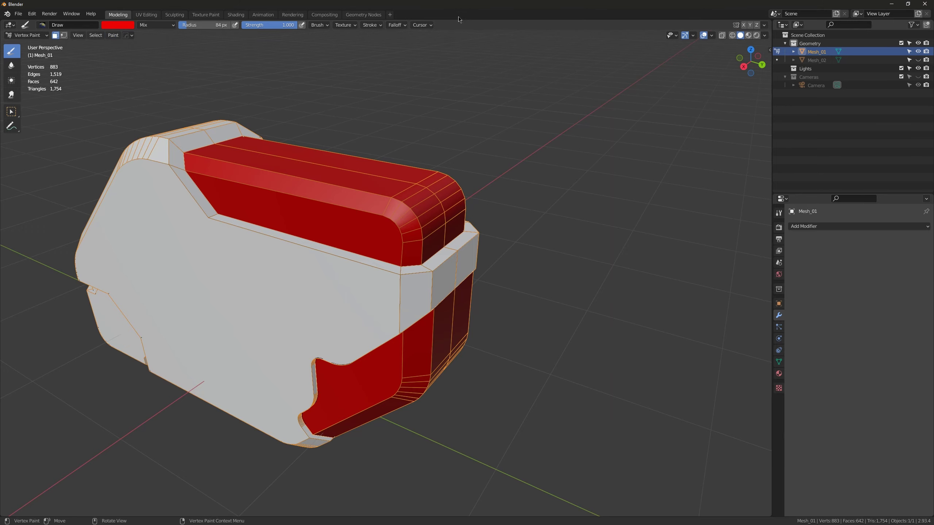
Return to Edit Mode and select all geometry linked to the large side face of the main body
middle_drag(317, 274, 366, 252)
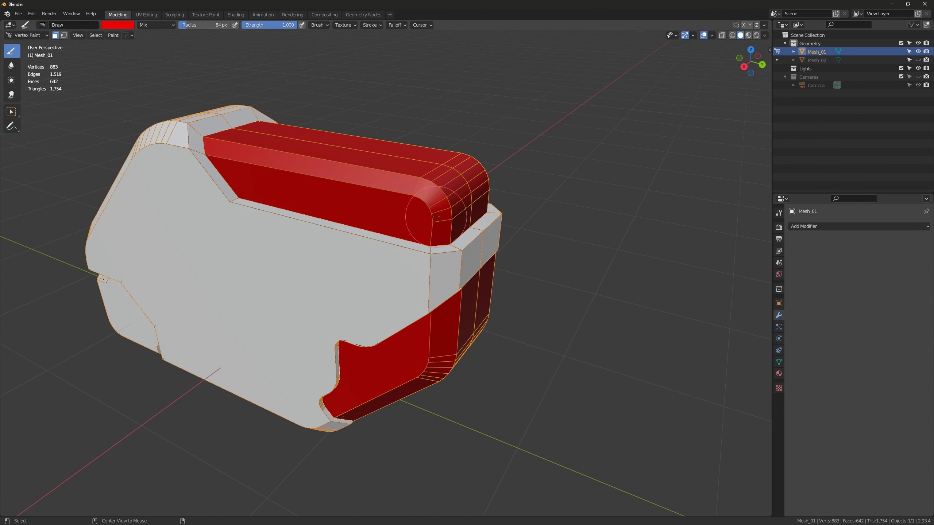
middle_drag(417, 215, 377, 206)
mouse_move(242, 236)
middle_down()
mouse_move(246, 225)
mouse_move(389, 144)
middle_up()
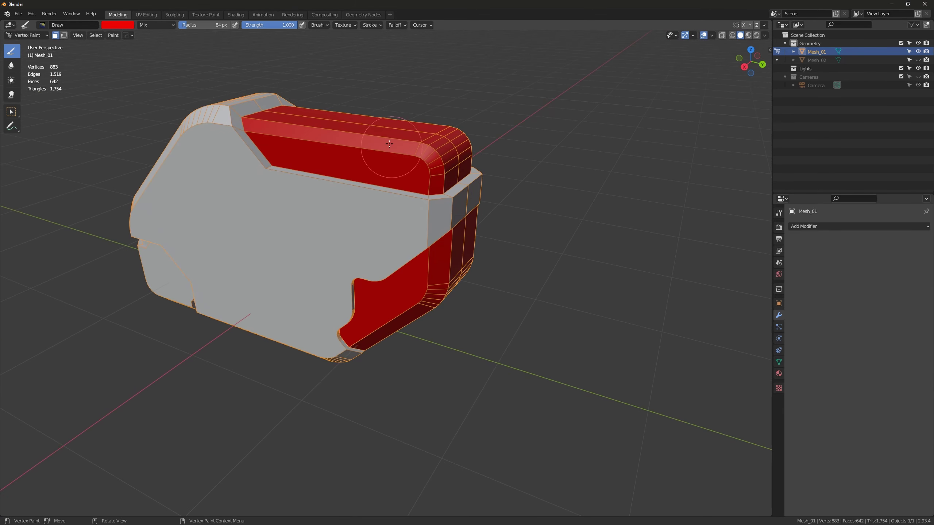
click(28, 35)
click(28, 58)
mouse_move(302, 228)
middle_down()
mouse_move(343, 211)
mouse_move(349, 251)
mouse_move(375, 283)
middle_up()
click(376, 283)
key(ctrl+l)
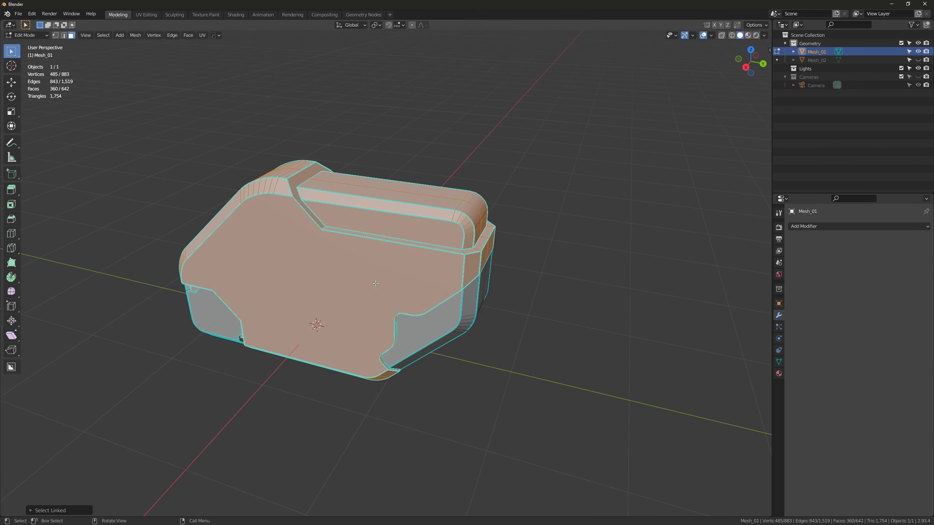
Remove the raised top block's faces from the selection in a side X-ray view, leaving only the main body selected
key(KP_3)
scroll(485, 202, up, 5)
key(c)
key(alt+z)
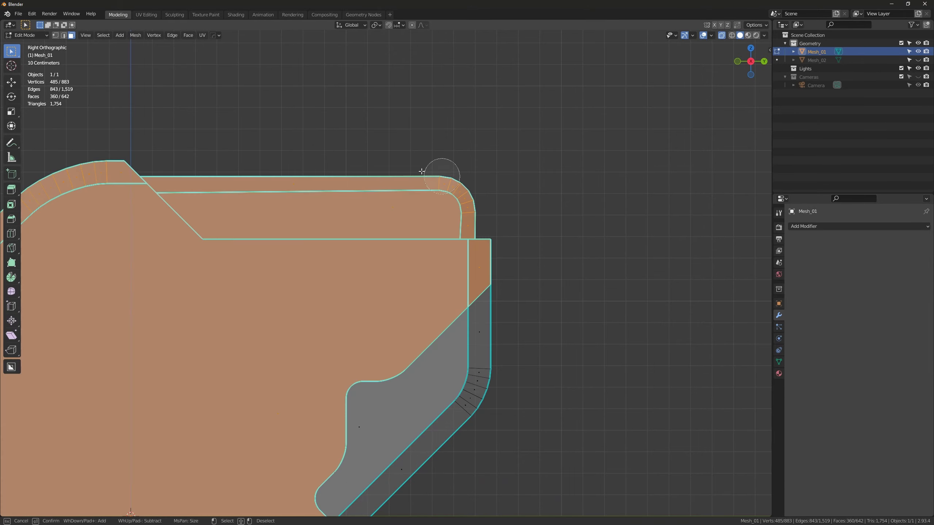
mouse_move(422, 171)
middle_down()
mouse_move(434, 205)
mouse_move(241, 177)
middle_up()
right_click(513, 373)
mouse_move(469, 305)
middle_down()
mouse_move(294, 364)
mouse_move(195, 380)
mouse_move(198, 390)
mouse_move(338, 252)
mouse_move(324, 265)
middle_up()
key(ctrl+l)
scroll(192, 378, down, 2)
scroll(200, 384, up, 3)
scroll(199, 387, up, 2)
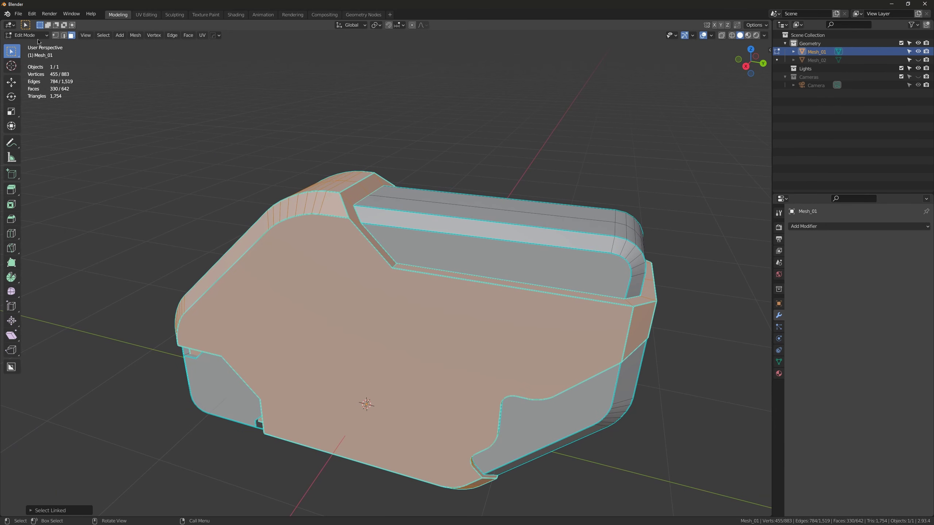
In Vertex Paint mode, set the color to pure green (H 0.333) and fill the selected main body with Set Vertex Colors
click(35, 35)
click(23, 69)
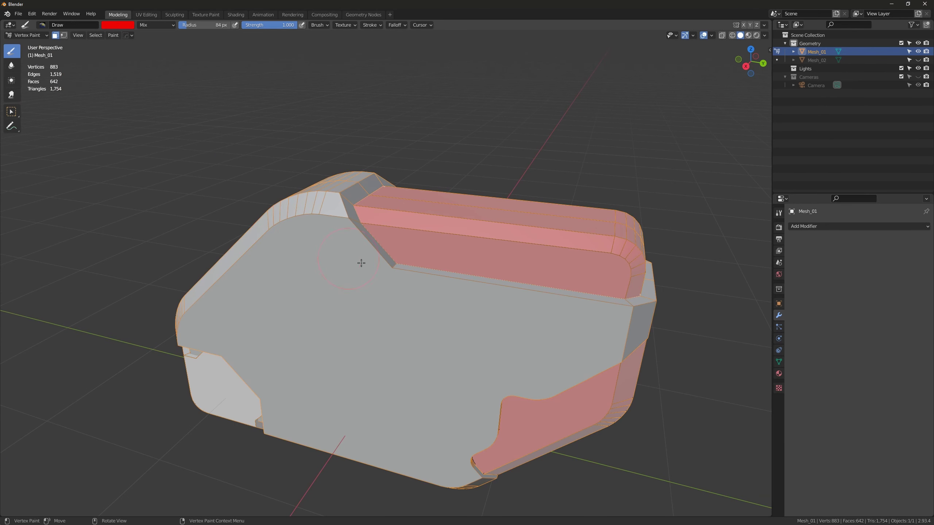
shift+middle_drag(408, 274, 385, 262)
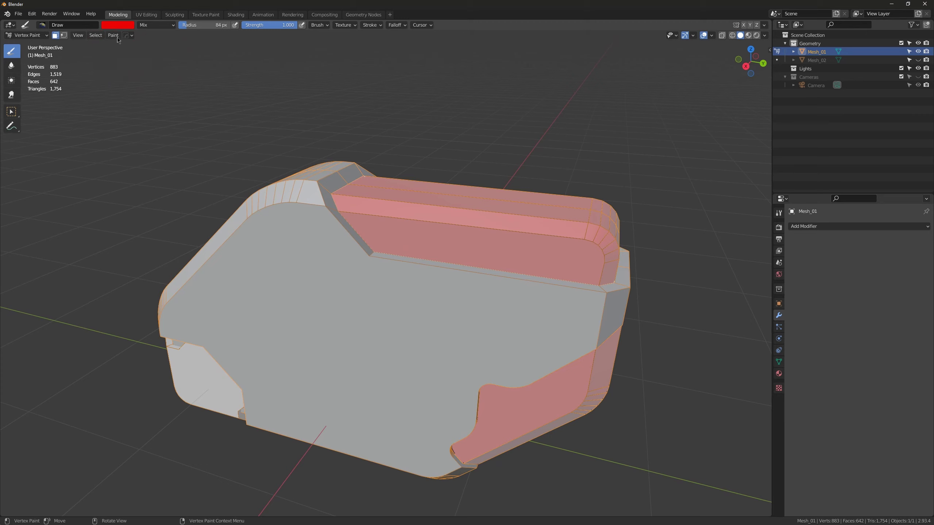
click(118, 26)
drag(122, 63, 105, 63)
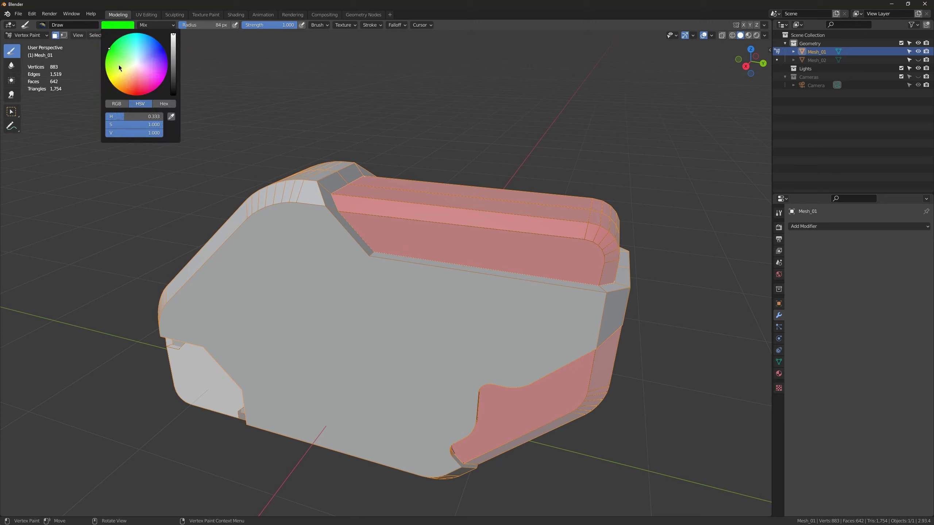
click(113, 35)
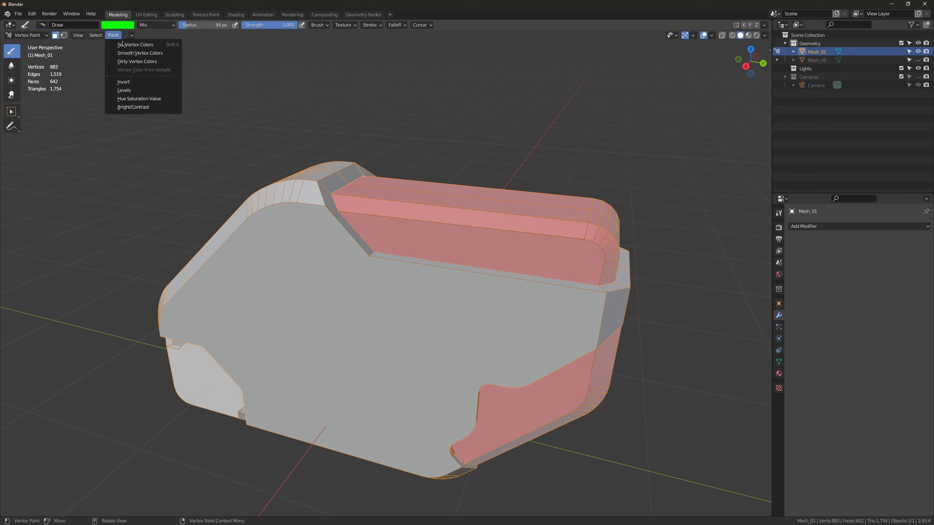
click(123, 44)
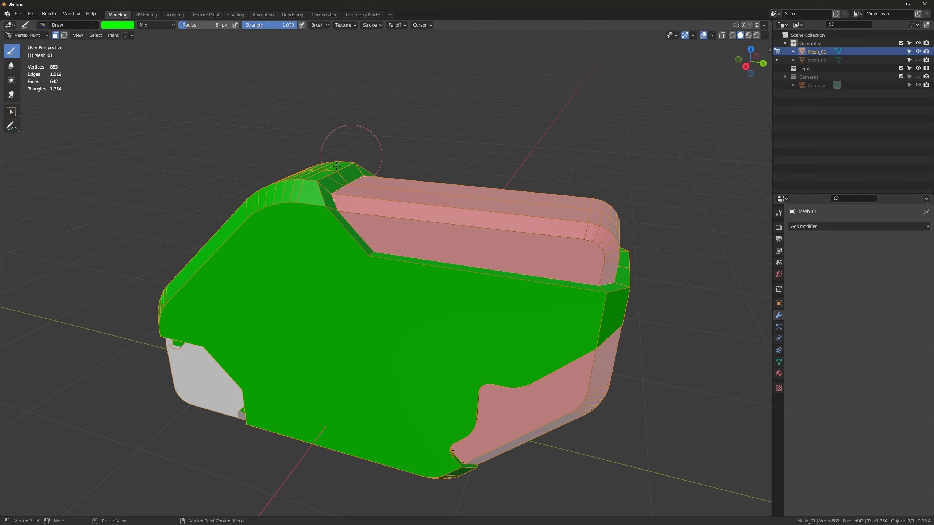
Deselect everything, select the unpainted lower end piece as linked geometry in Edit Mode, and hide all unselected geometry
mouse_move(292, 358)
middle_down()
mouse_move(338, 257)
mouse_move(298, 233)
mouse_move(316, 121)
middle_up()
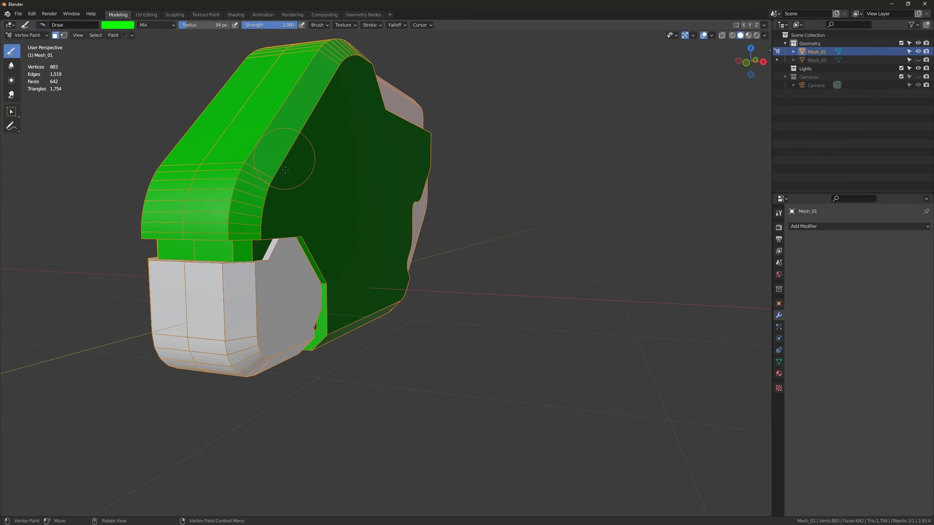
middle_drag(355, 210, 276, 276)
key(alt+a)
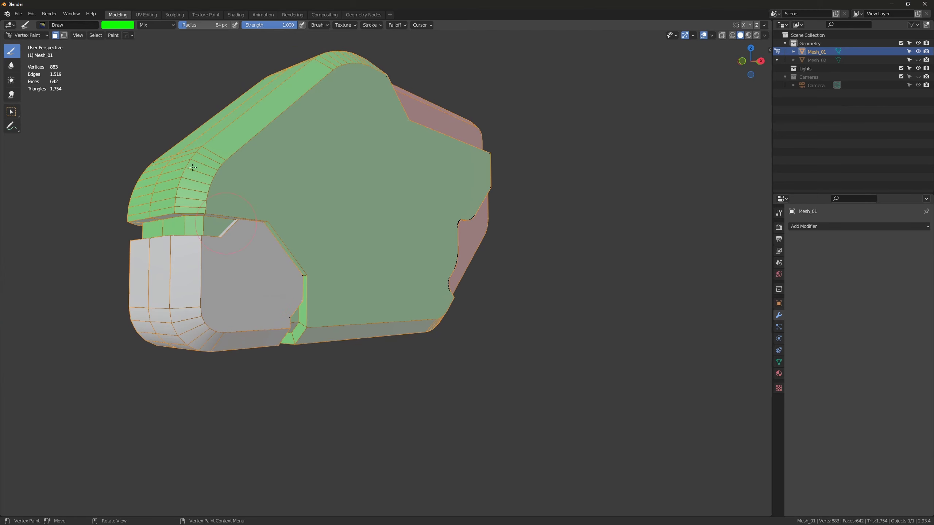
click(33, 32)
click(22, 53)
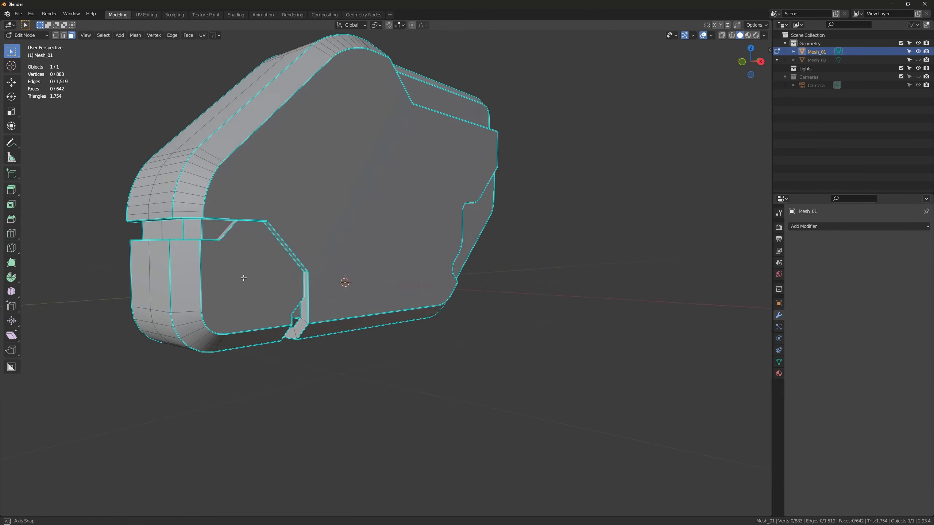
key(l)
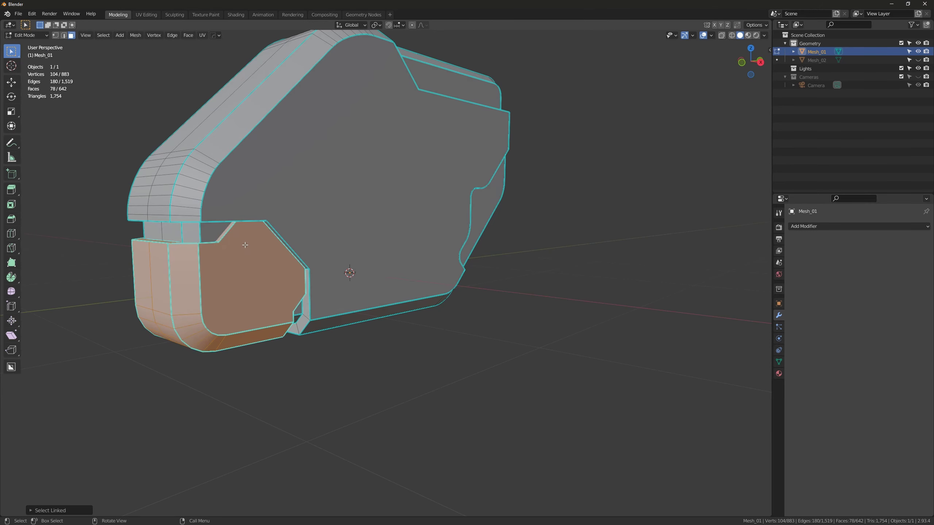
middle_drag(244, 245, 264, 282)
key(shift+h)
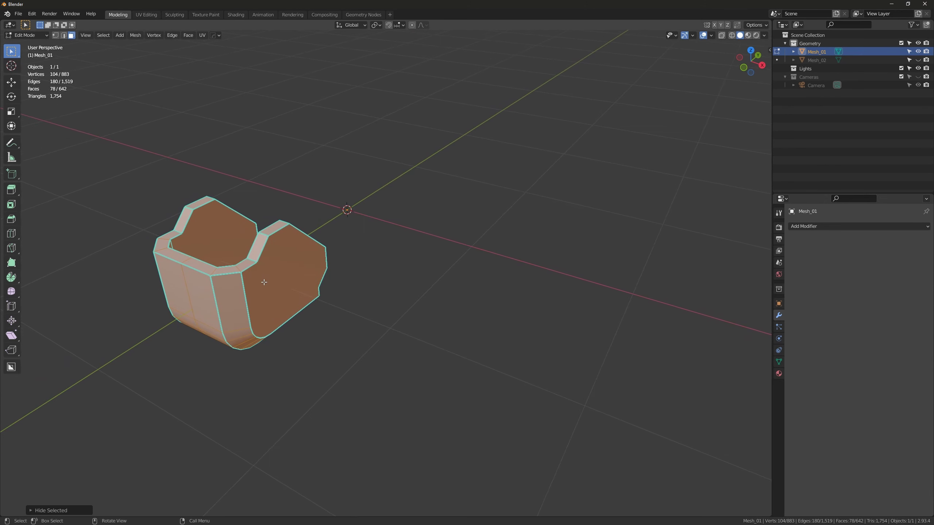
In Vertex Paint mode, set the color to blue and fill the isolated lower end piece with Set Vertex Colors
click(26, 35)
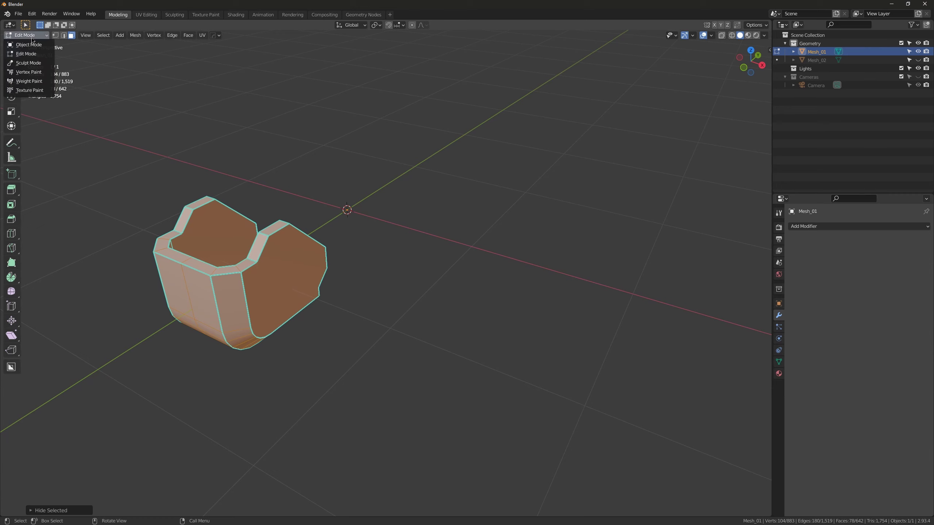
click(22, 71)
shift+middle_drag(274, 235, 300, 264)
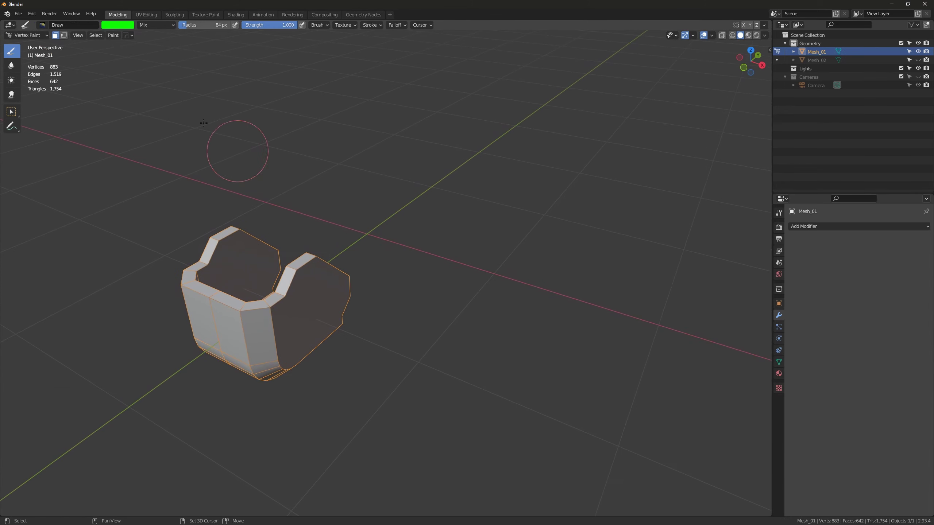
click(121, 26)
drag(148, 54, 159, 43)
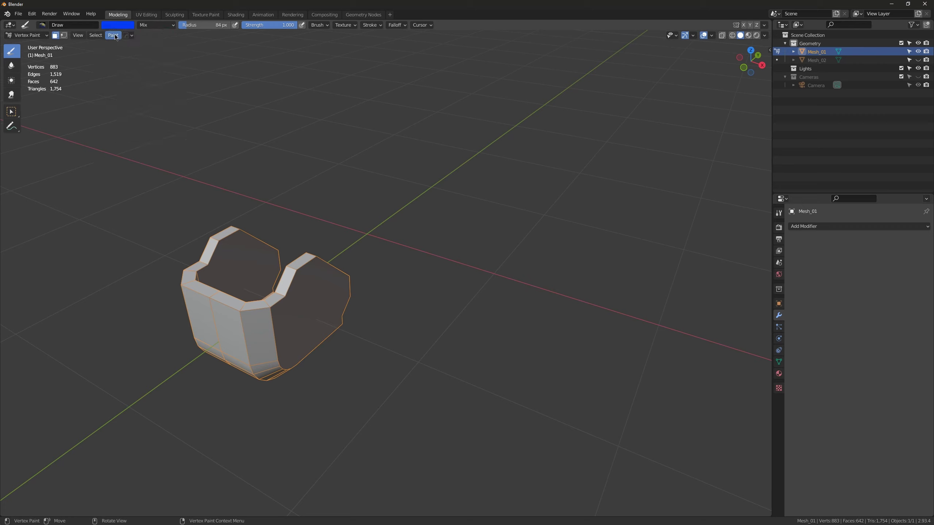
click(115, 36)
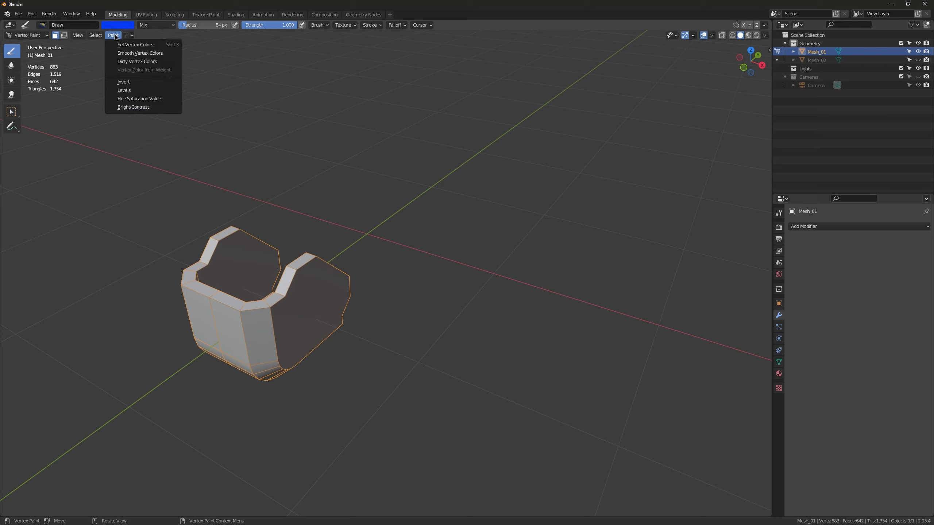
click(145, 44)
Reveal all hidden faces of Mesh_01 and check the vertex colors of its parts from several sides
key(alt+h)
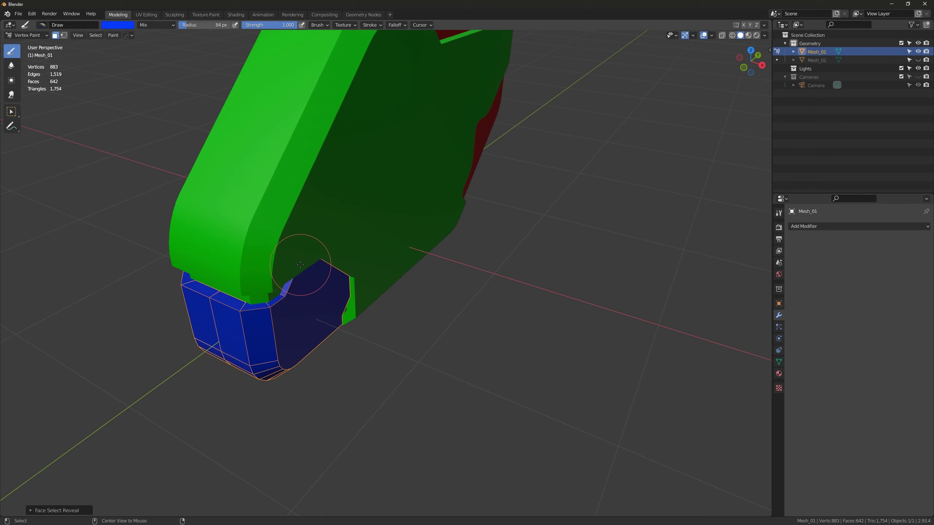
key(alt+a)
scroll(312, 247, down, 4)
key(a)
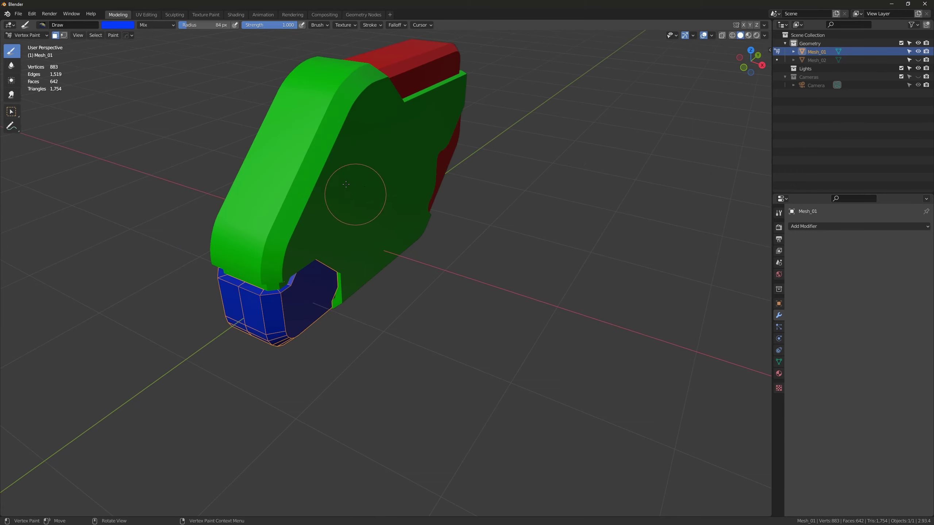
middle_drag(355, 192, 313, 234)
scroll(401, 157, up, 3)
shift+middle_drag(400, 157, 368, 227)
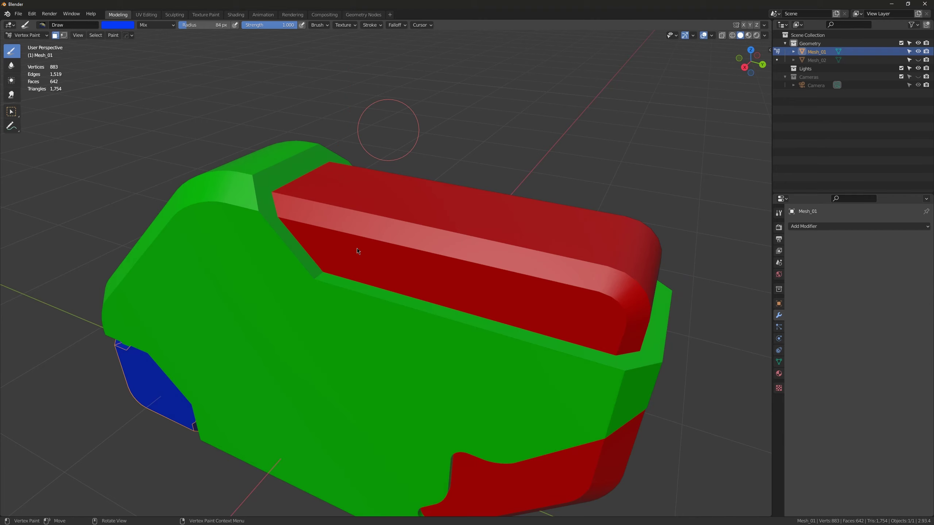
scroll(357, 251, down, 2)
mouse_move(338, 298)
middle_down()
mouse_move(323, 267)
mouse_move(343, 305)
middle_up()
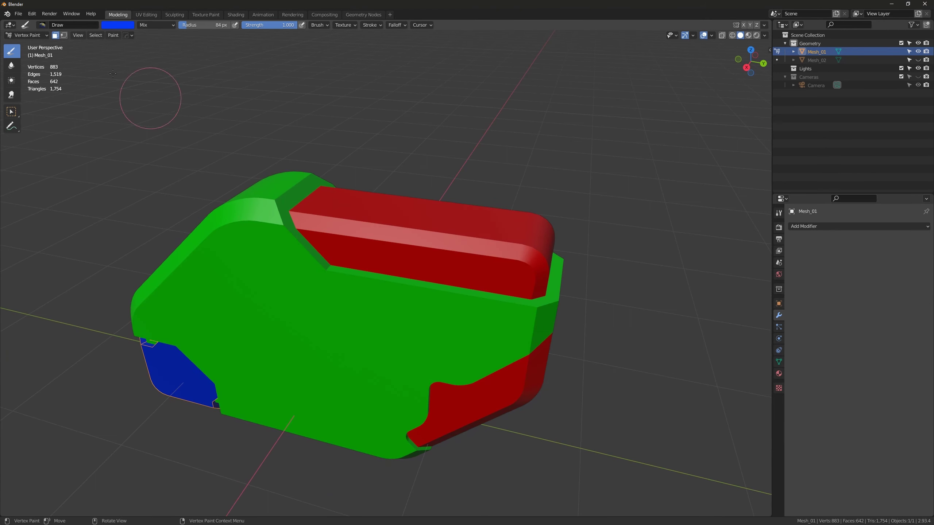
Return Mesh_01 to Object Mode
click(26, 35)
click(25, 44)
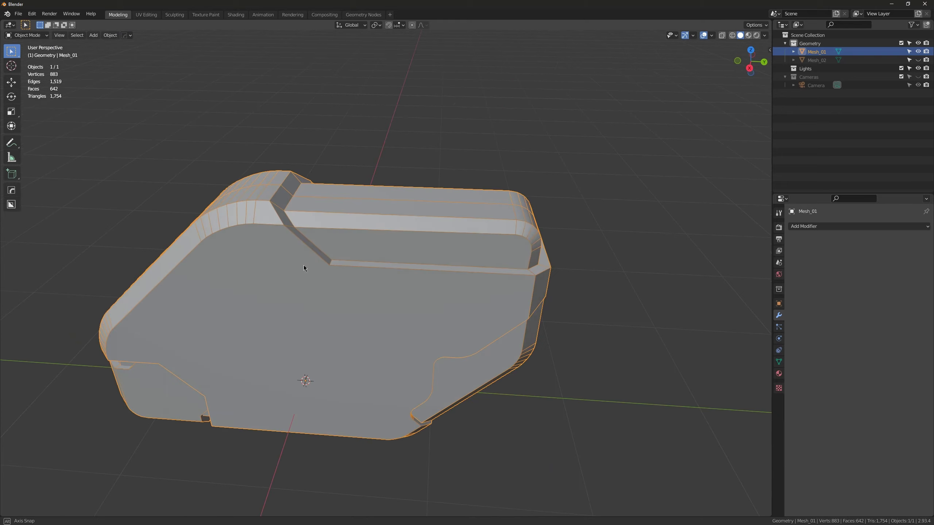
middle_drag(303, 267, 334, 268)
middle_drag(305, 296, 348, 255)
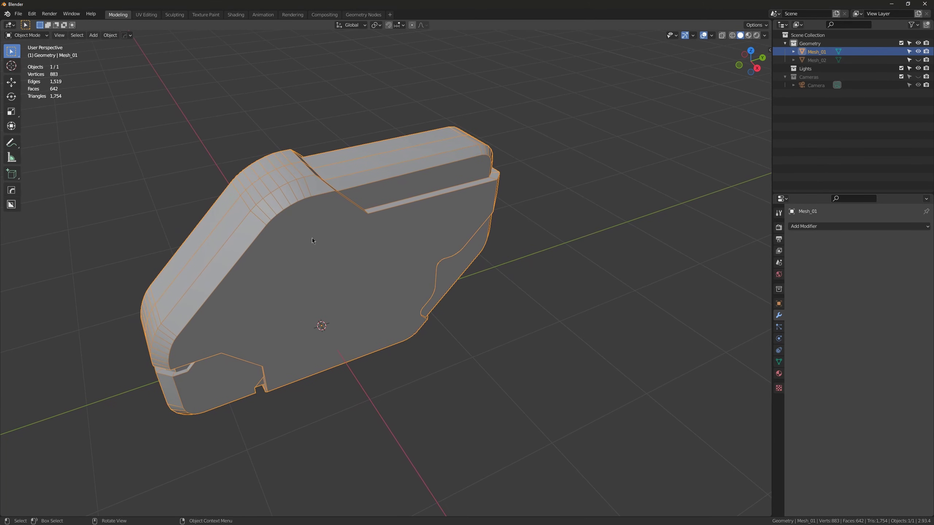
middle_drag(310, 229, 328, 201)
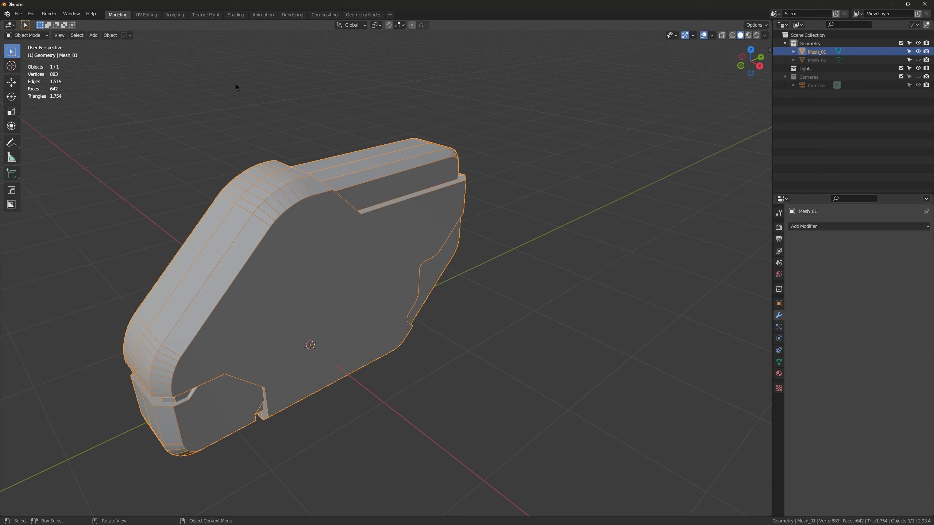
Set up an FBX export limited to selected objects and the Mesh type, with Bake Animation off, and expand the Geometry options
click(18, 14)
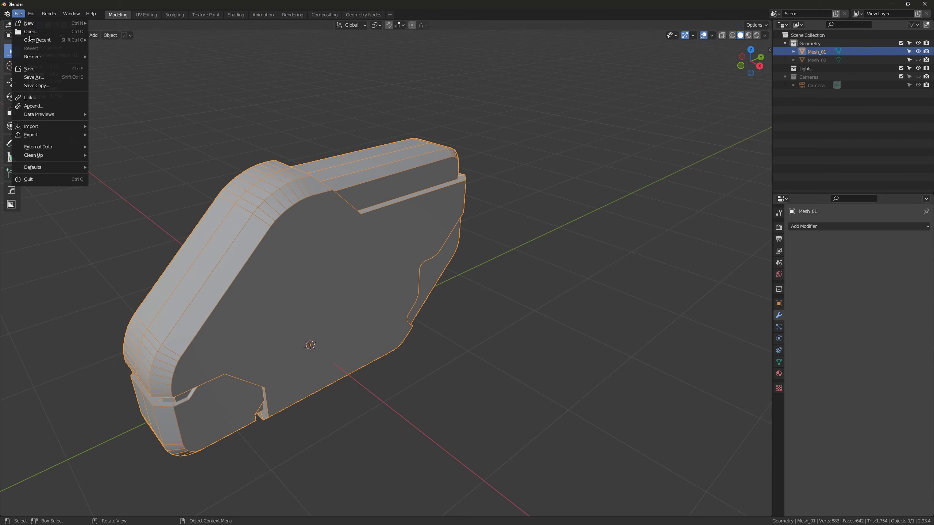
mouse_move(54, 138)
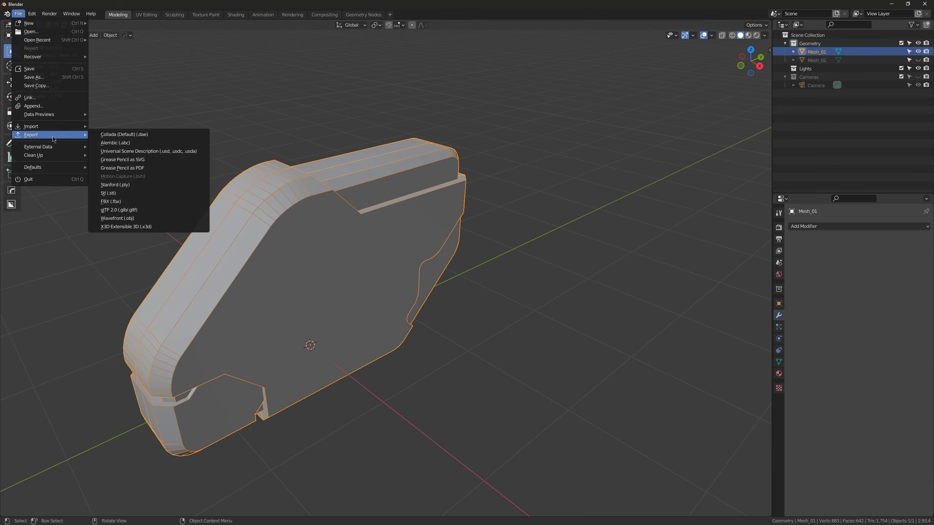
click(111, 201)
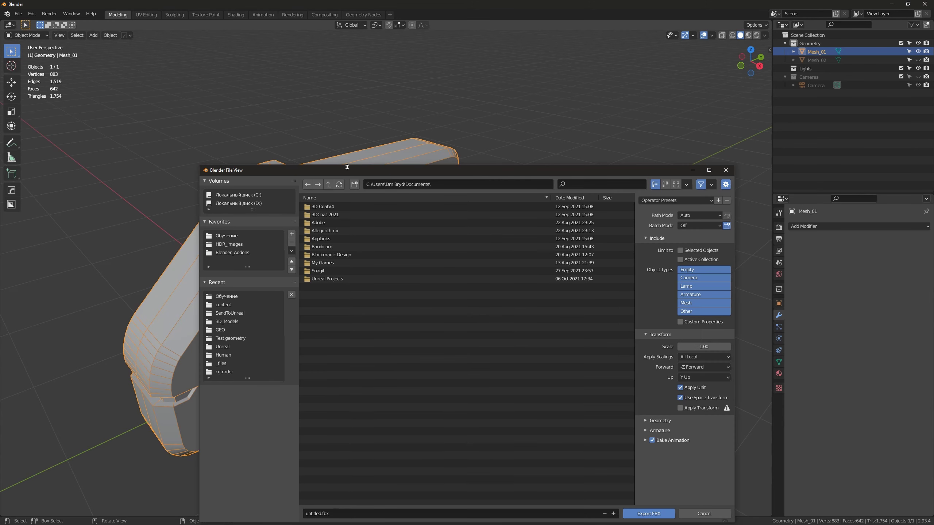
drag(344, 175, 275, 75)
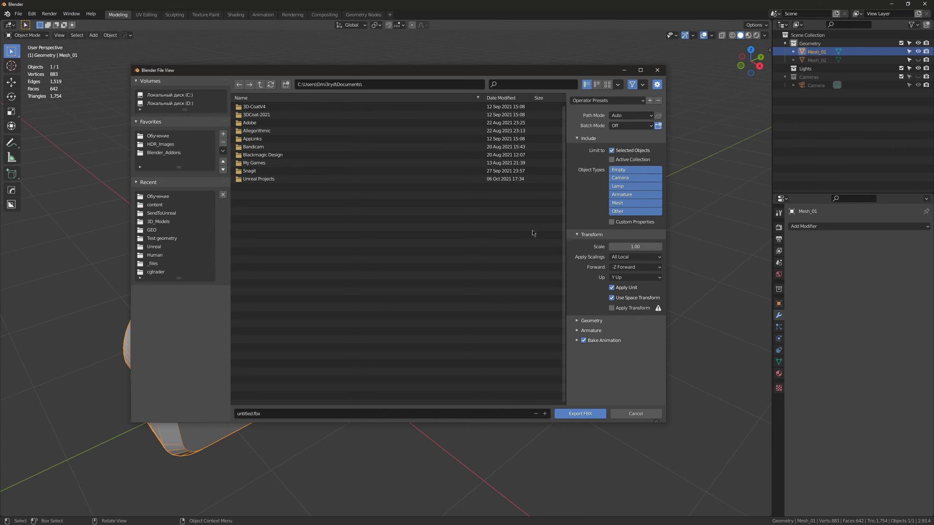
click(622, 203)
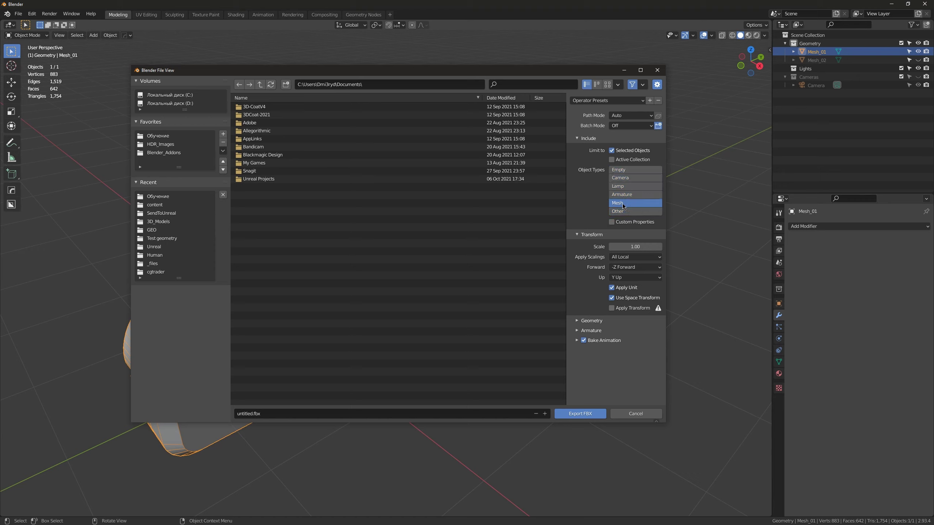
click(584, 341)
click(592, 321)
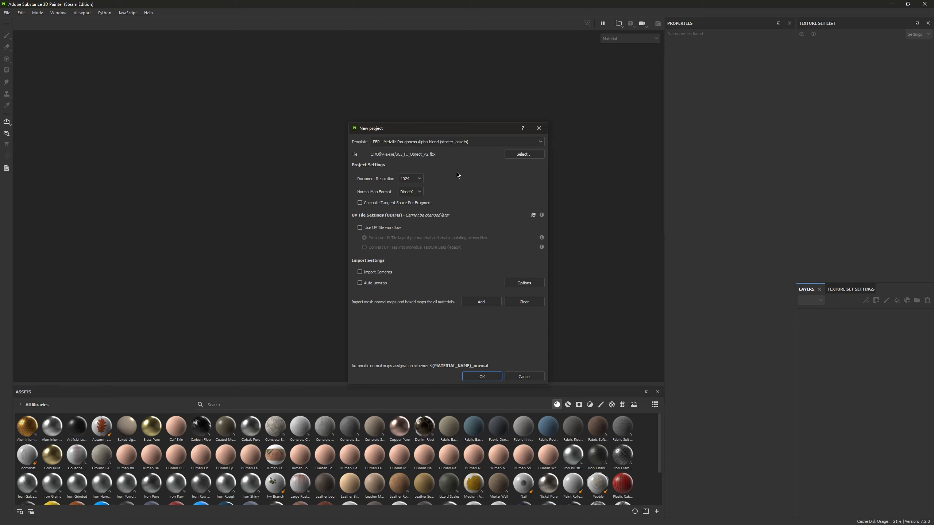
In Substance 3D Painter, create the new project from SCI_FI_Object_v2.fbx with a document resolution of 2048
mouse_move(347, 148)
mouse_down()
mouse_move(382, 161)
mouse_move(441, 161)
mouse_up()
key(ctrl+z)
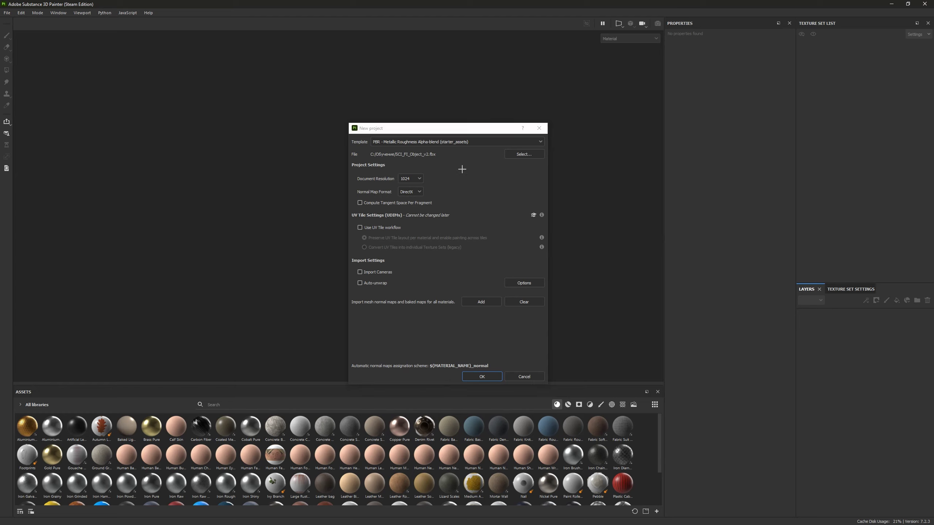
click(415, 179)
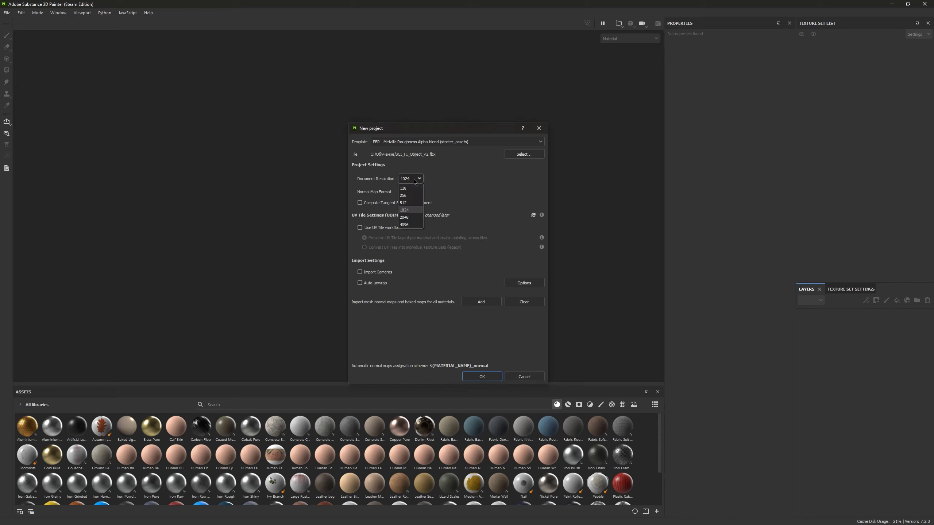
click(404, 217)
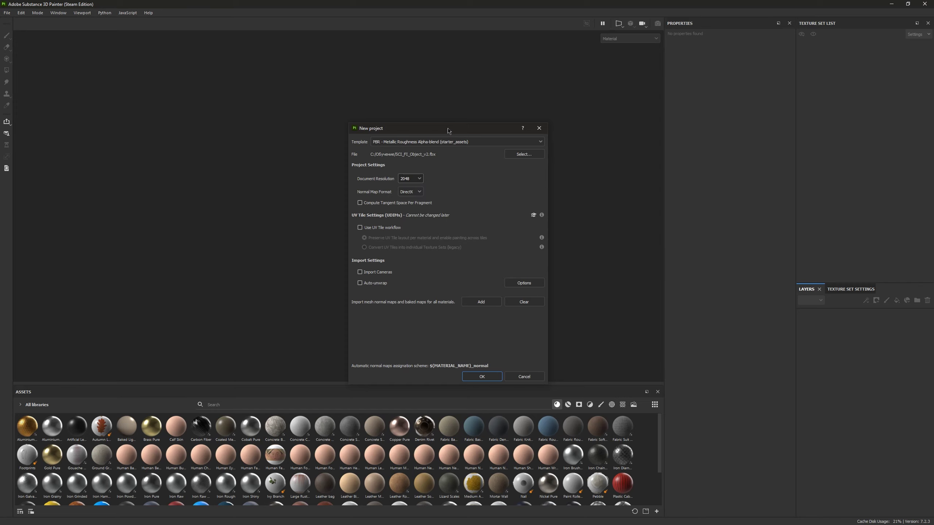
drag(448, 131, 433, 105)
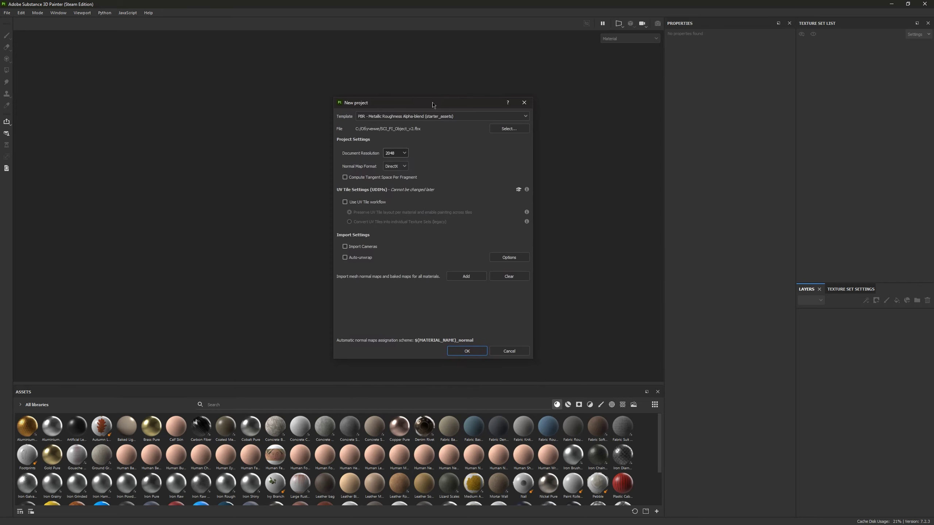
click(467, 351)
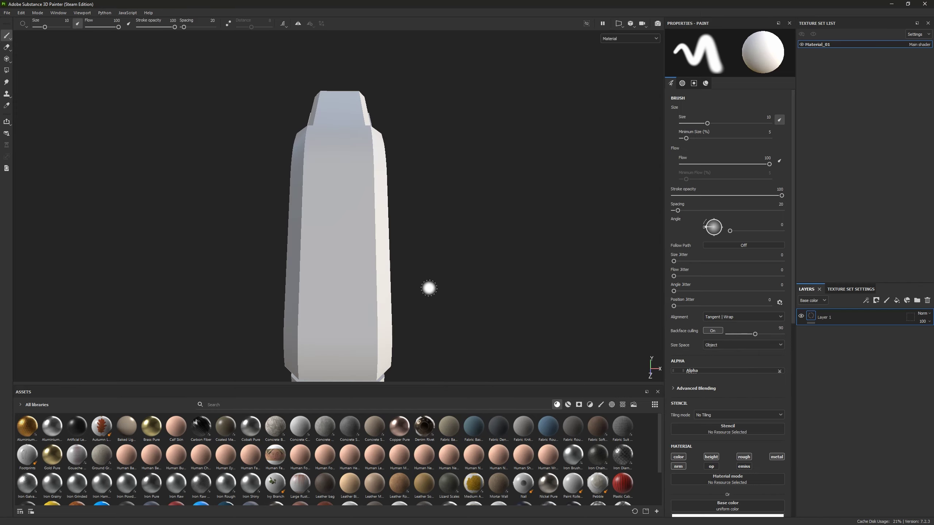
Open the mesh map baking settings and set the common output size to 2048
mouse_move(419, 277)
alt+mouse_down()
mouse_move(304, 277)
mouse_move(366, 258)
mouse_move(387, 202)
mouse_move(372, 227)
alt+mouse_up()
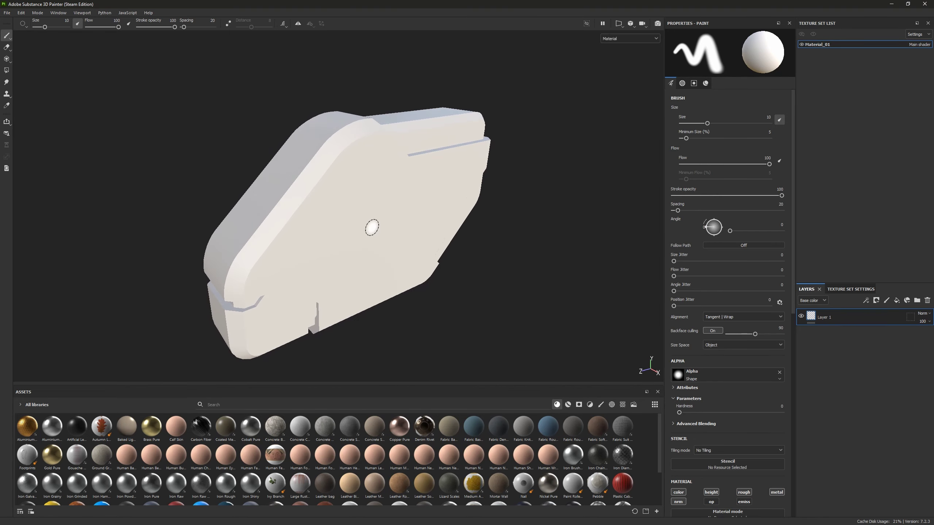
click(21, 13)
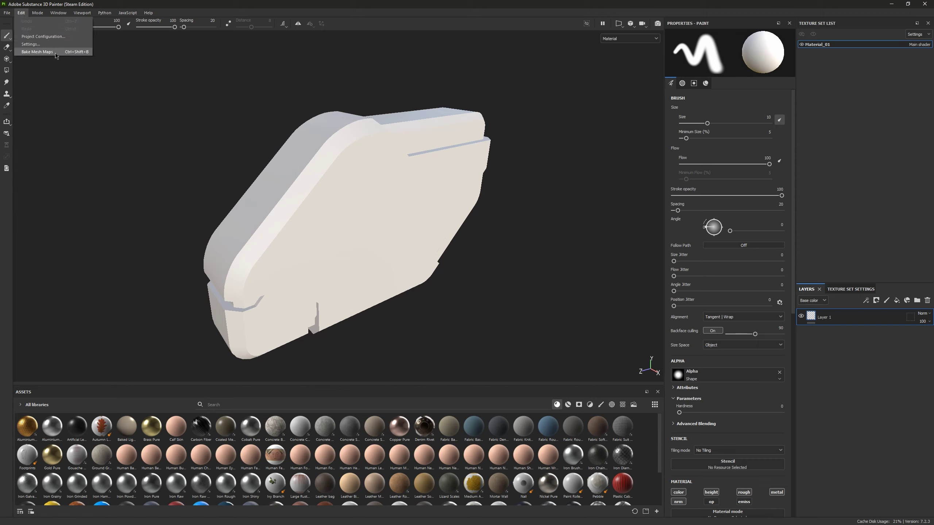
click(76, 54)
drag(433, 142, 378, 109)
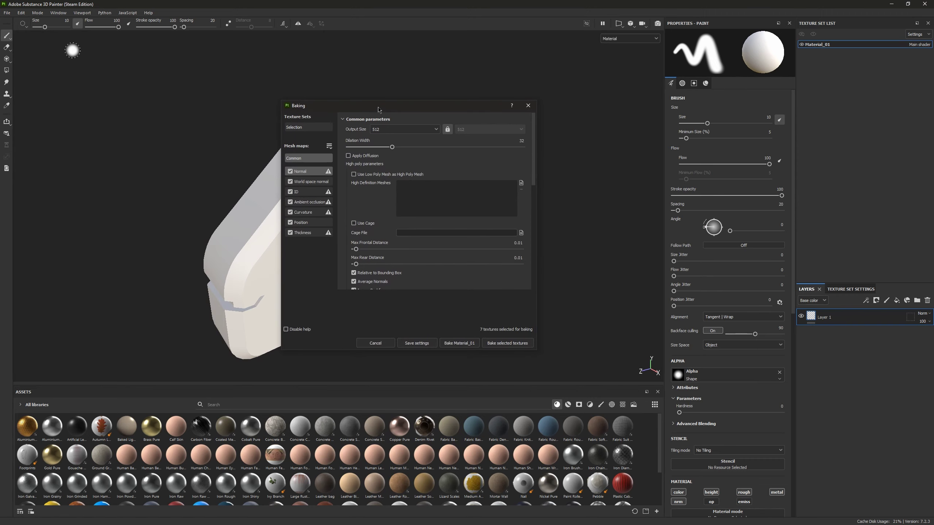
click(386, 131)
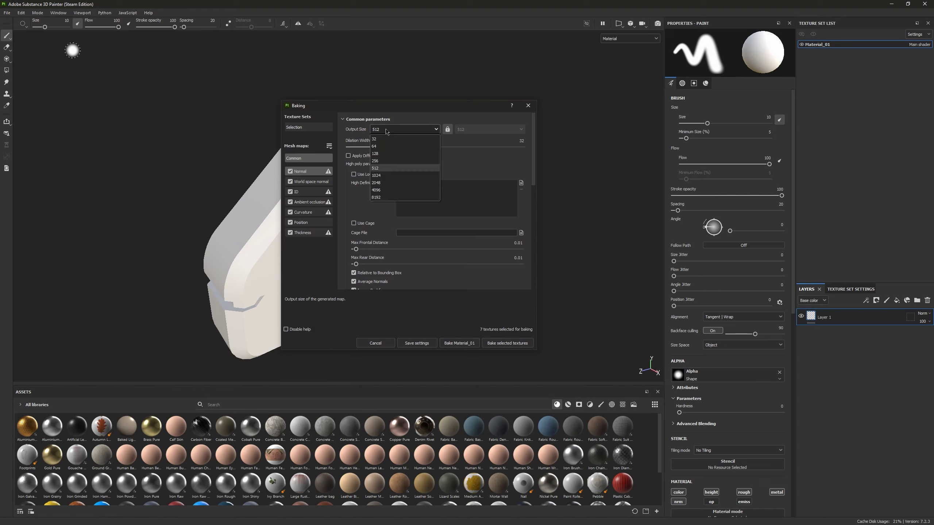
click(381, 184)
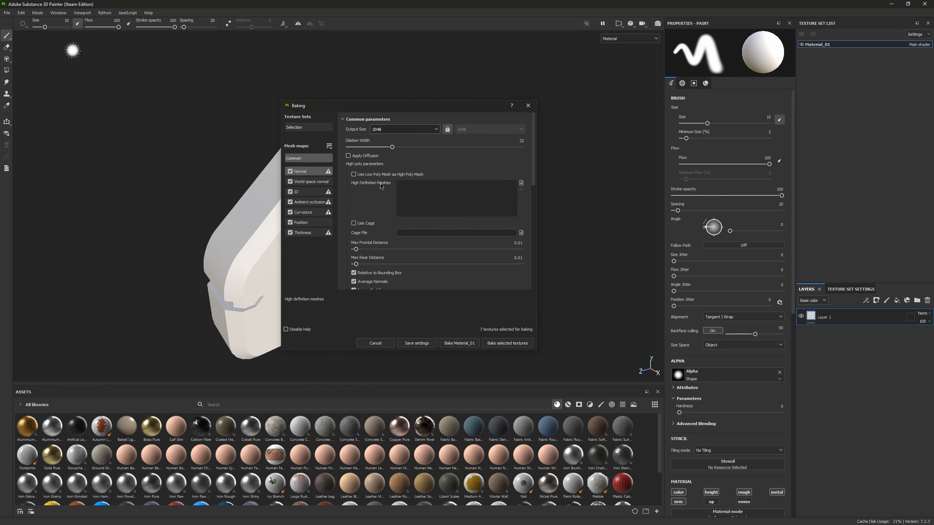
drag(412, 106, 411, 109)
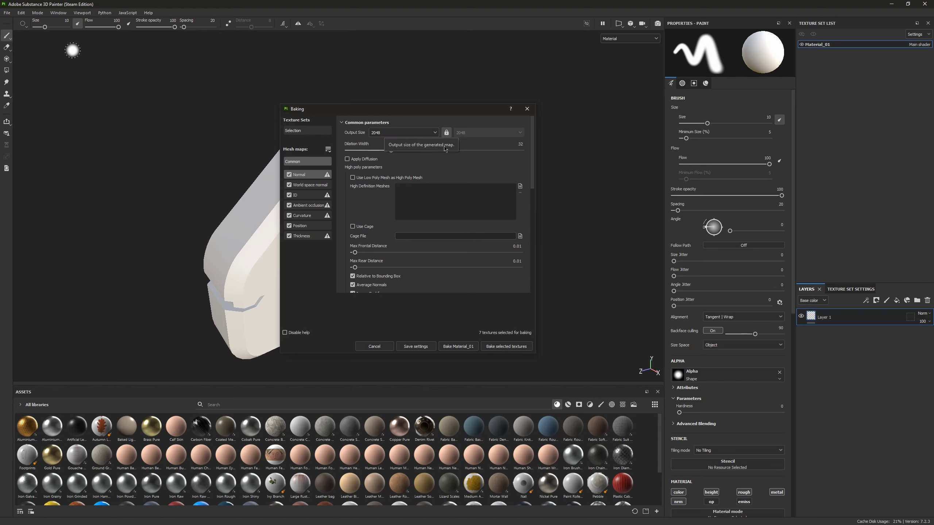
drag(406, 111, 403, 108)
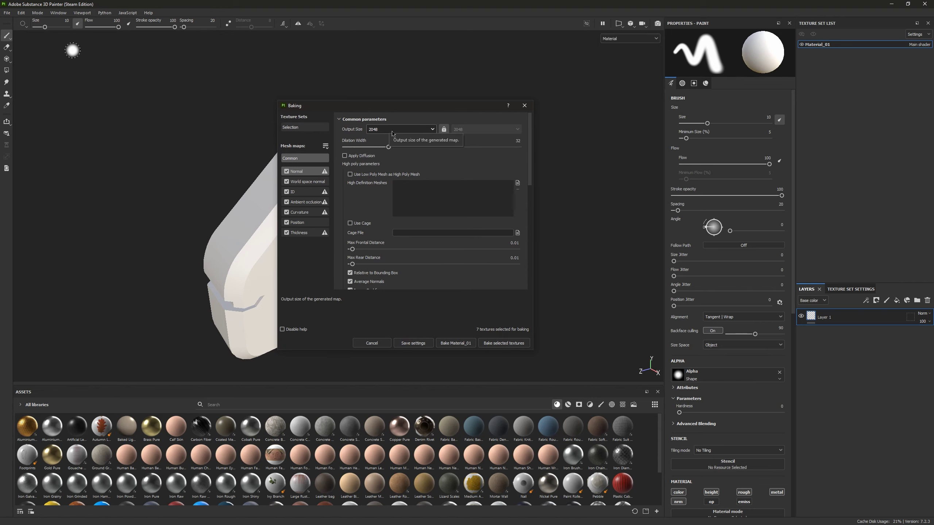
Exclude the Normal, World space normal, Position and Thickness maps from the bake
click(706, 87)
click(287, 172)
click(287, 181)
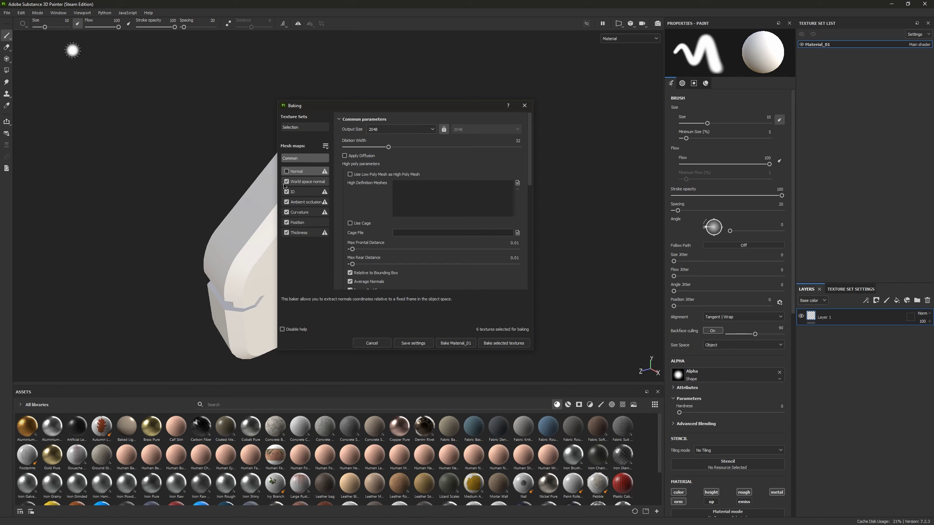
click(286, 222)
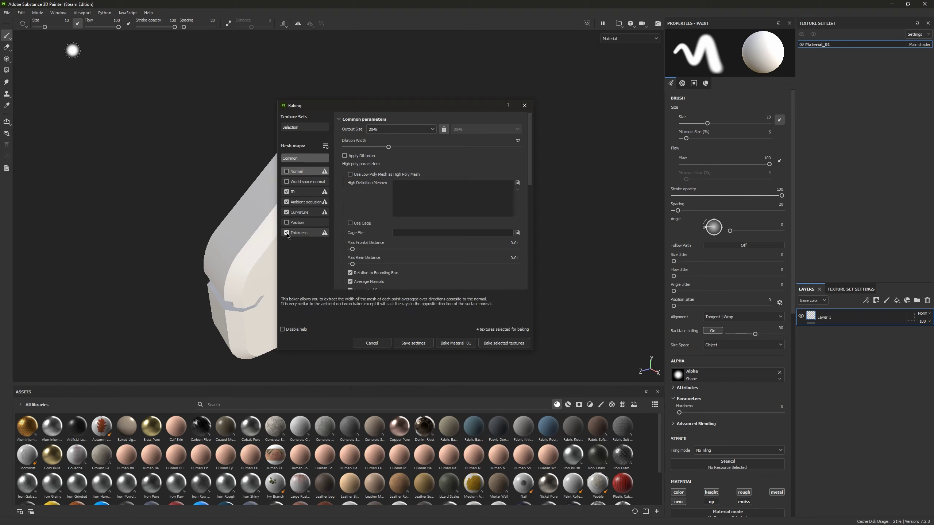
click(287, 233)
drag(400, 109, 389, 112)
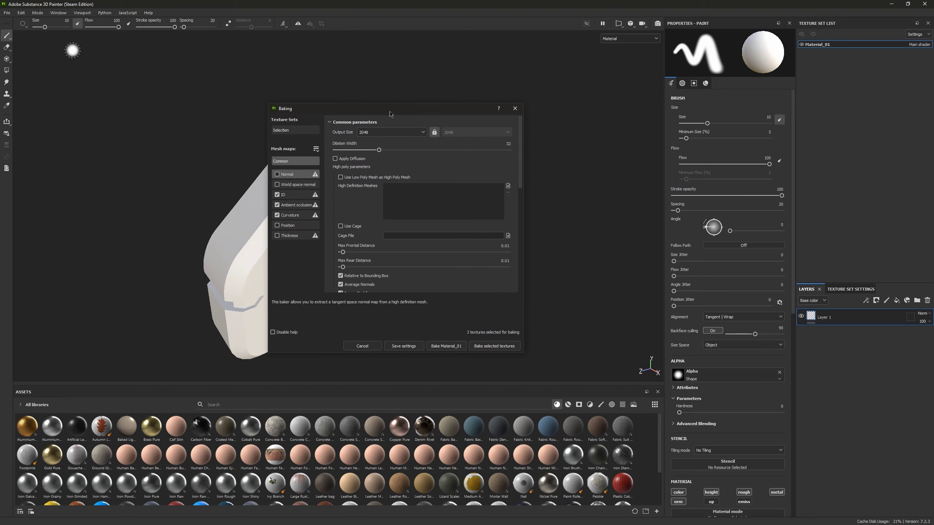
Set the color source of the ID map baker to Vertex Color
click(296, 215)
click(296, 205)
click(290, 195)
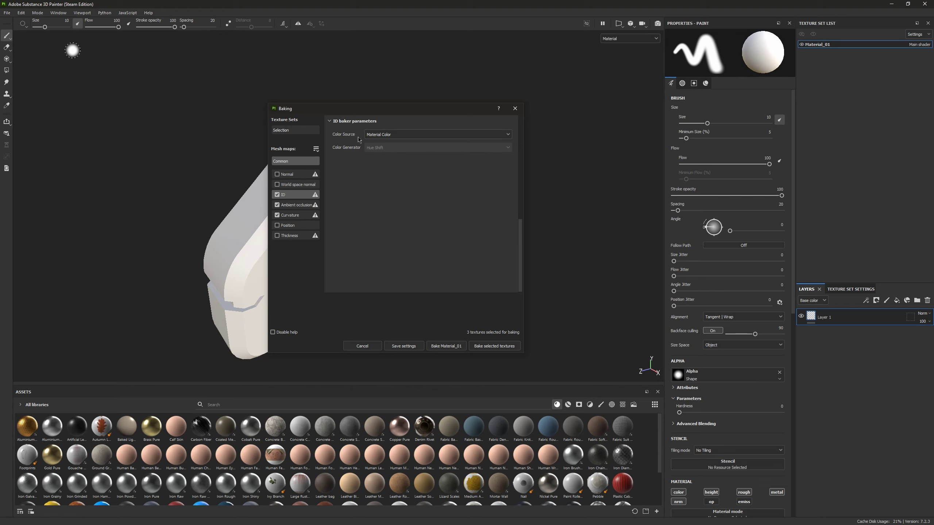
click(412, 135)
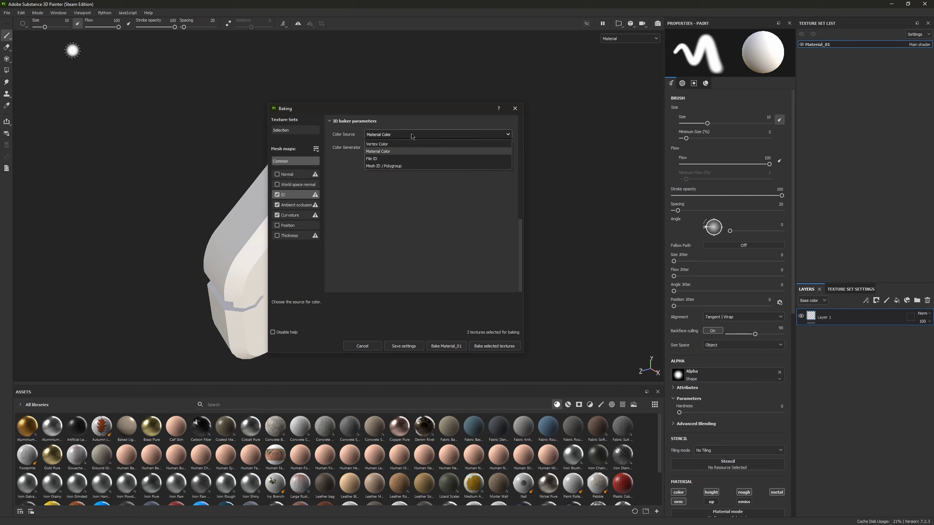
click(387, 145)
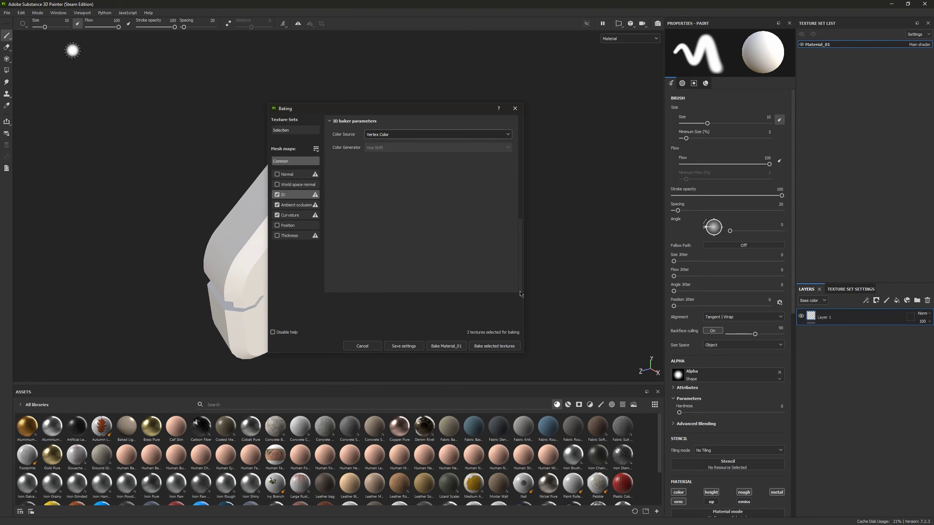
Bake the selected ID, ambient occlusion and curvature maps for Material_01 and close the baking report
click(495, 346)
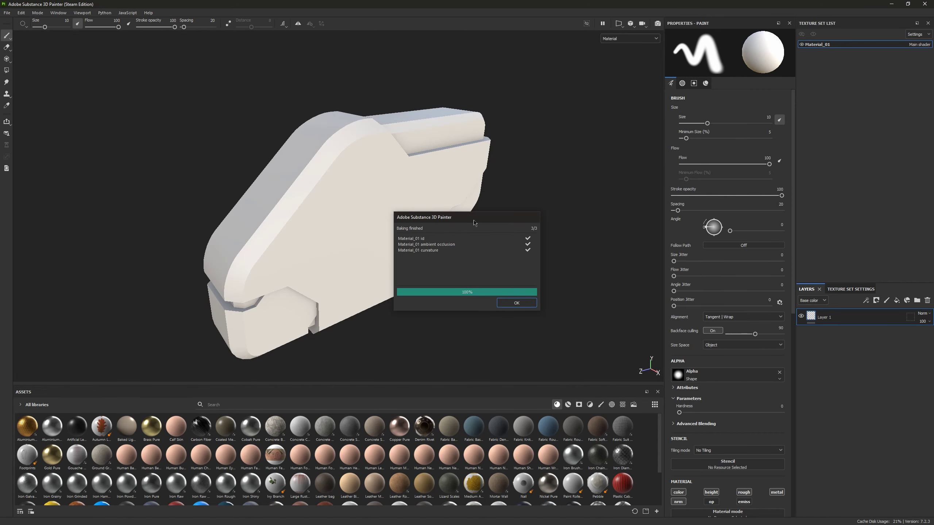
drag(473, 222, 517, 227)
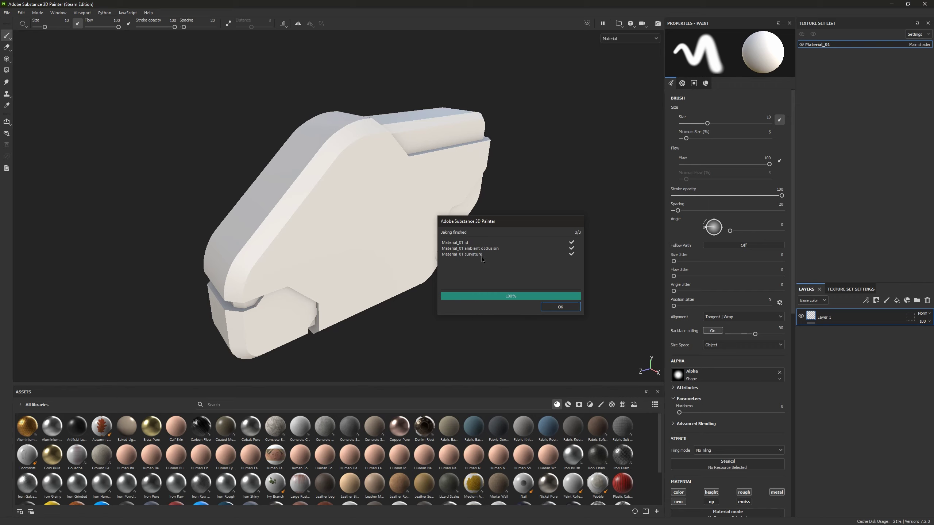
click(562, 308)
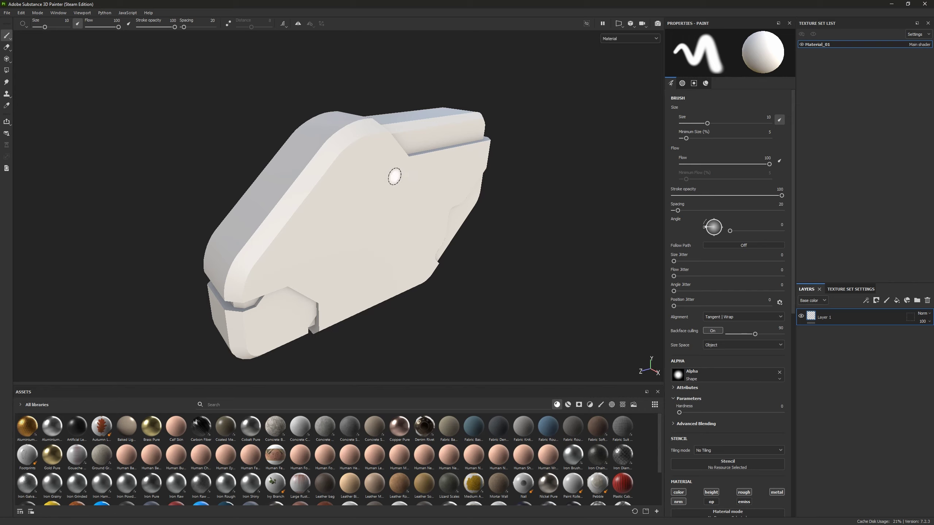
mouse_move(402, 185)
alt+mouse_down()
mouse_move(306, 198)
mouse_move(390, 172)
mouse_move(417, 181)
mouse_move(410, 203)
alt+mouse_up()
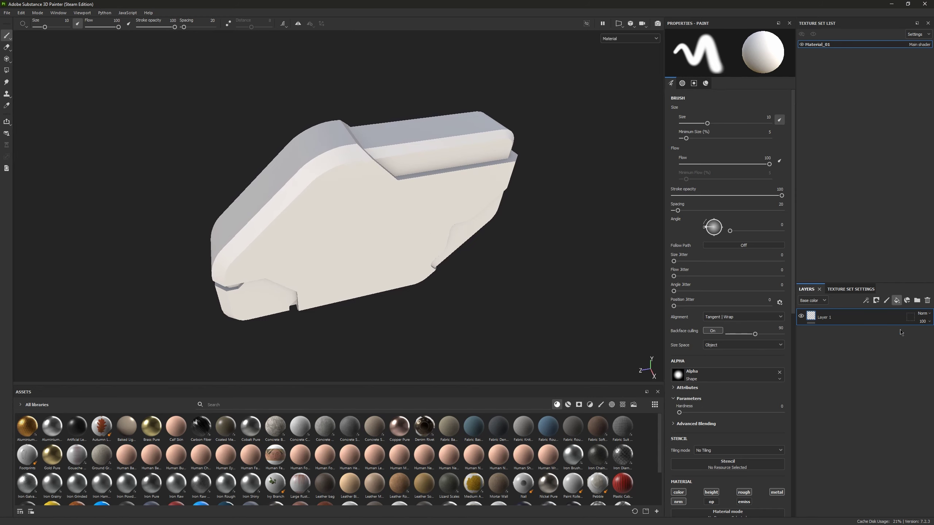
Add a fill layer above Layer 1 and set its base color to orange (e8914c)
click(897, 300)
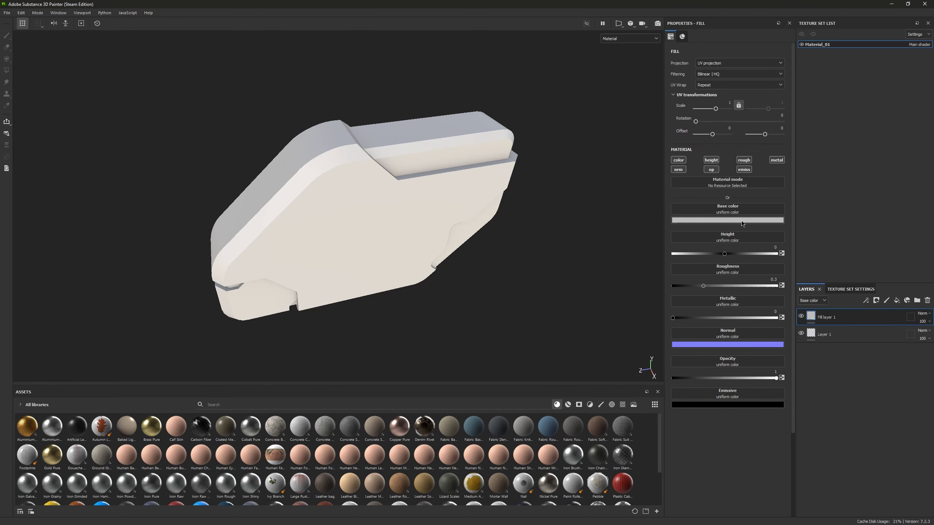
click(725, 220)
drag(756, 256, 765, 241)
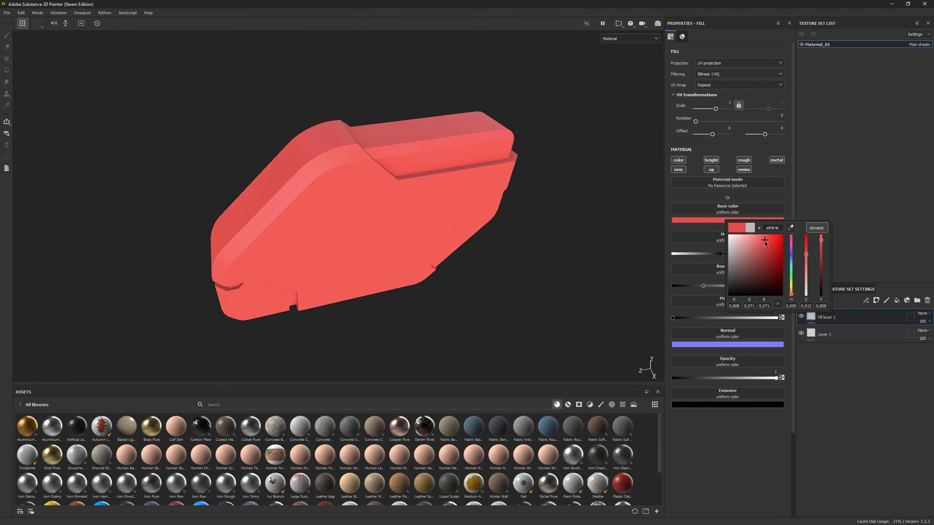
click(791, 294)
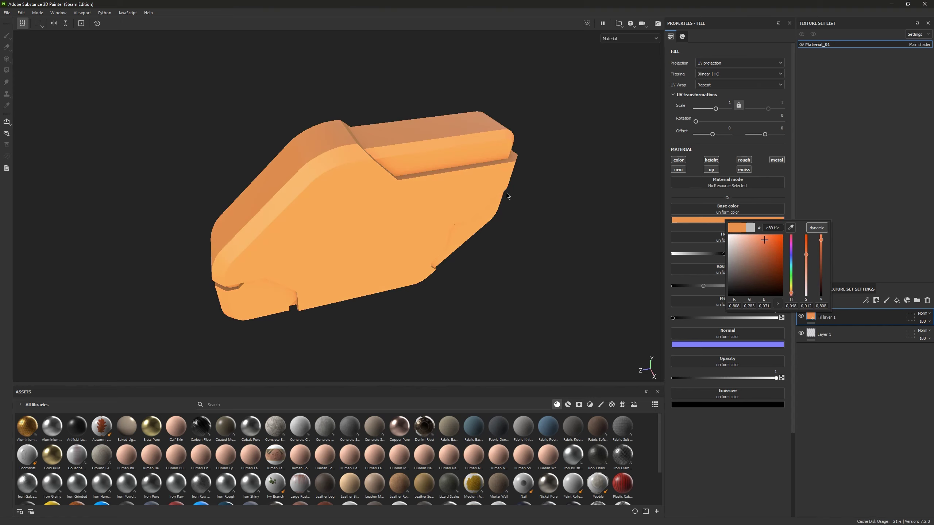
alt+drag(417, 214, 401, 207)
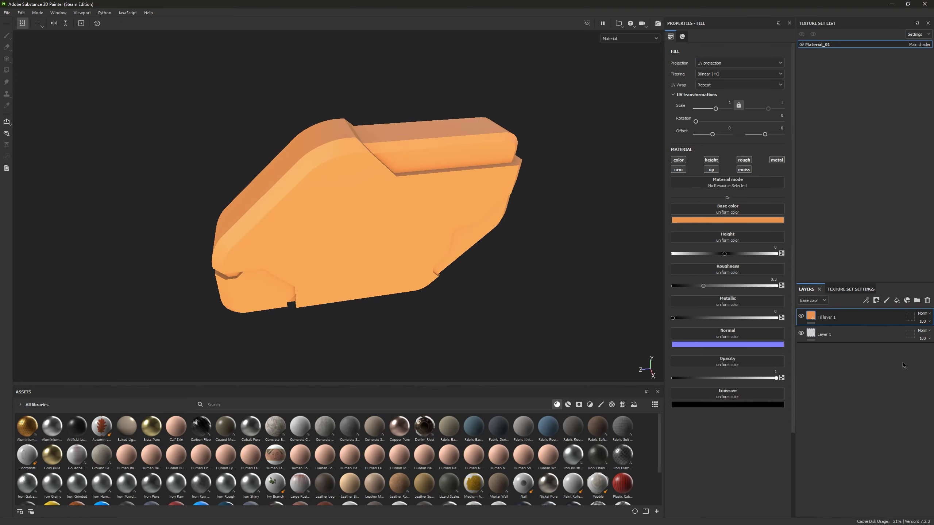
Add a second fill layer and set its base color to dark green
click(897, 301)
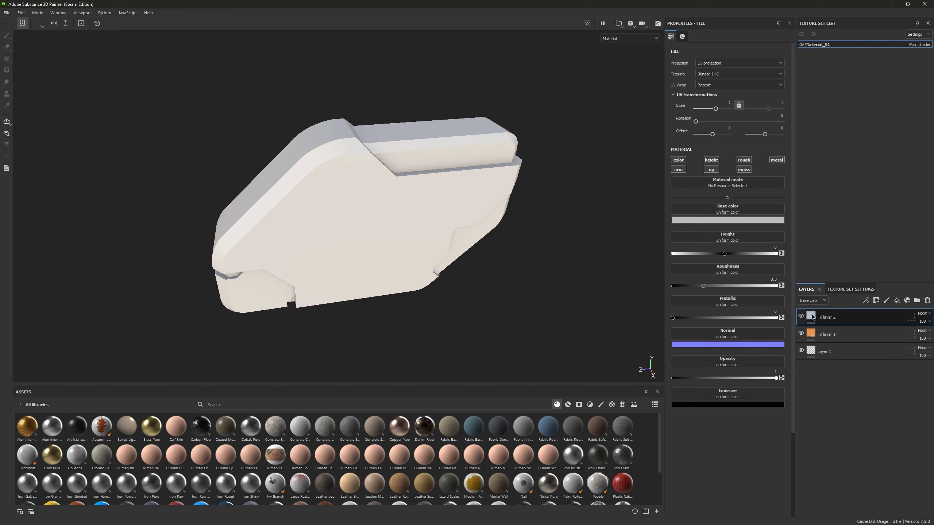
click(728, 220)
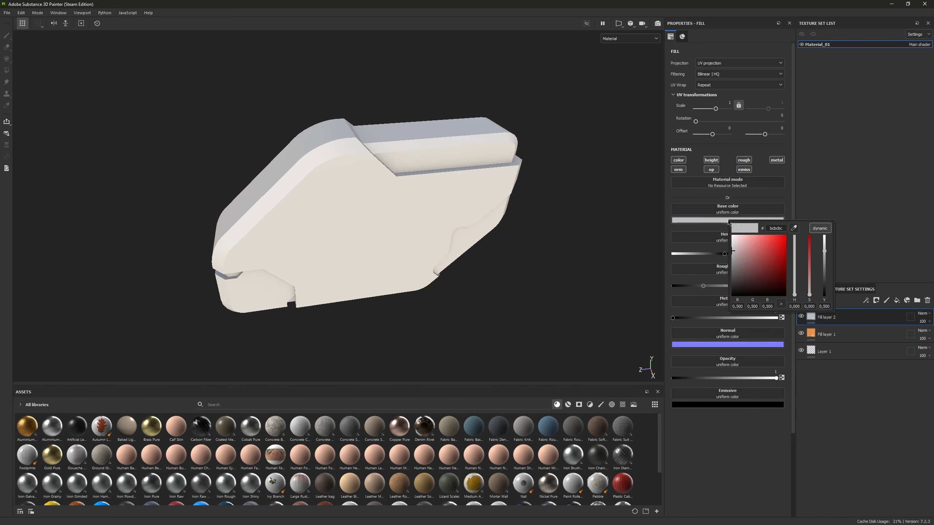
click(770, 271)
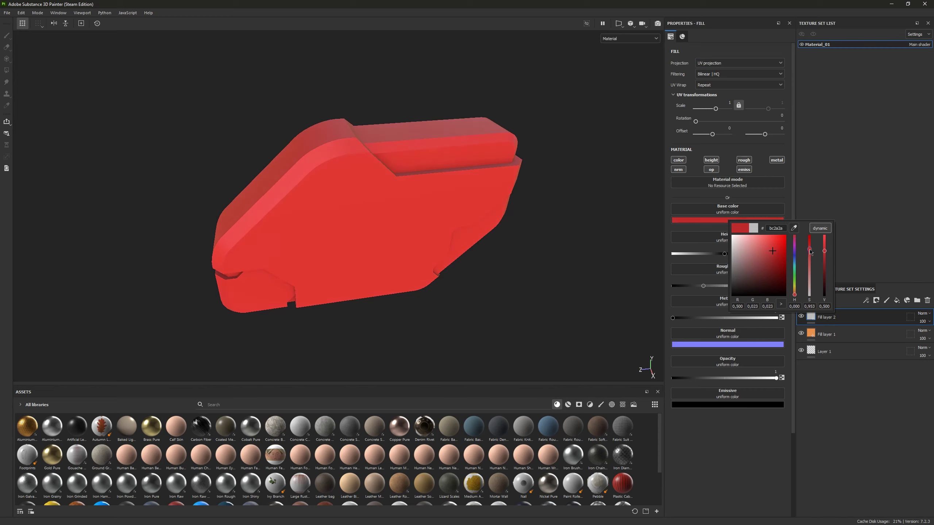
drag(795, 294, 757, 279)
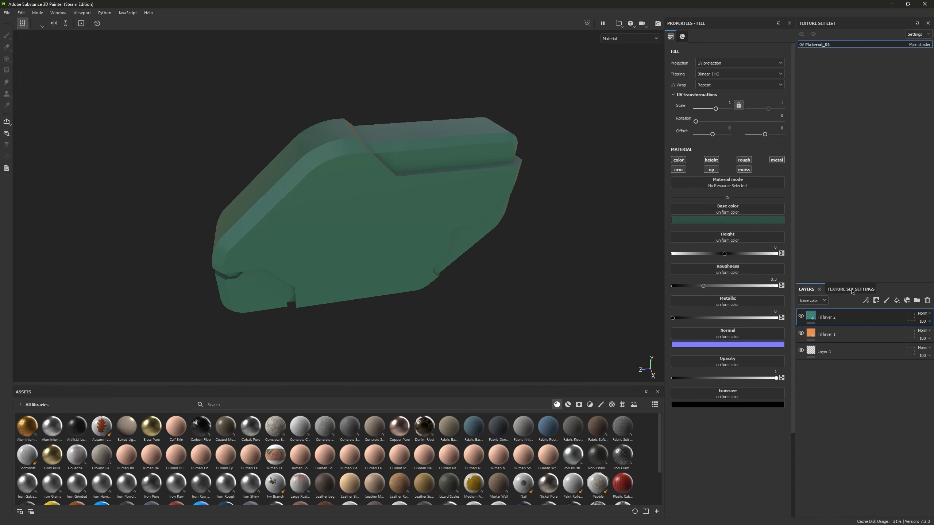
Move the orange Fill layer 1 above the green Fill layer 2 in the layer stack
click(849, 340)
drag(850, 341, 847, 310)
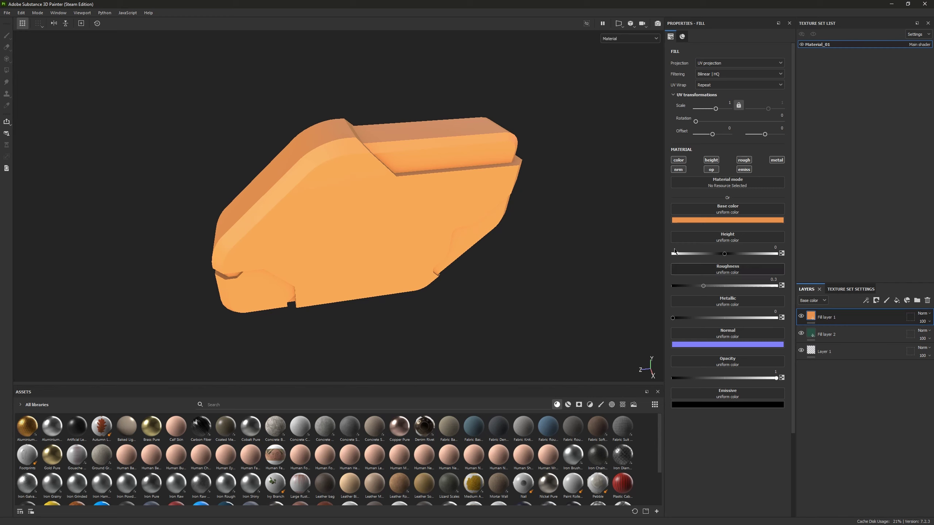
alt+drag(367, 191, 374, 201)
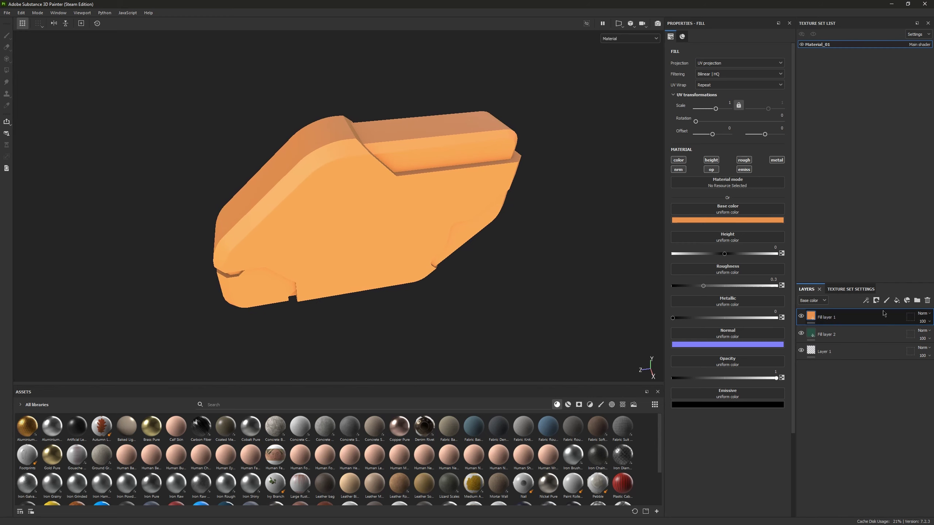
Add a mask with color selection to the orange Fill layer 1
click(866, 301)
click(876, 301)
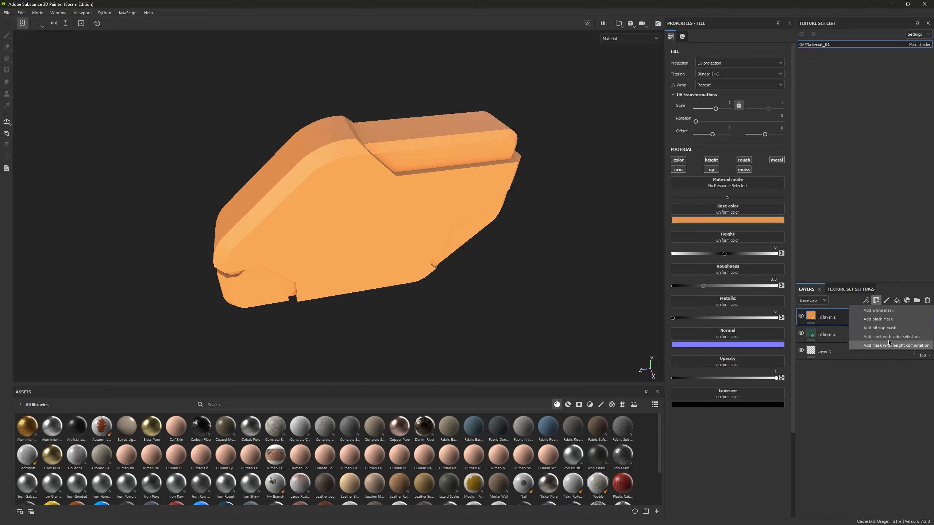
click(910, 337)
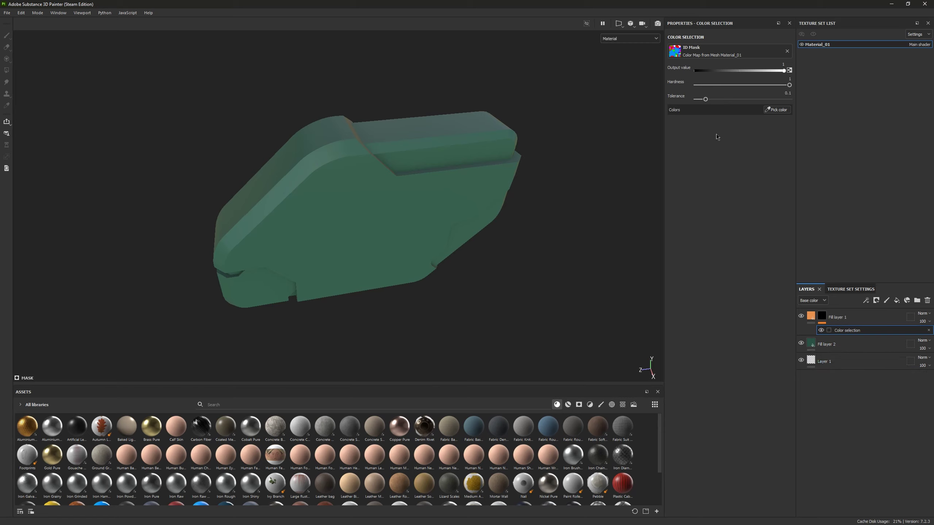
Pick the main body's blue ID color (R 0, G 144, B 255) for the color selection mask of Fill layer 1
drag(600, 112, 672, 52)
drag(730, 203, 773, 112)
key(ctrl+z)
key(ctrl+z)
click(777, 110)
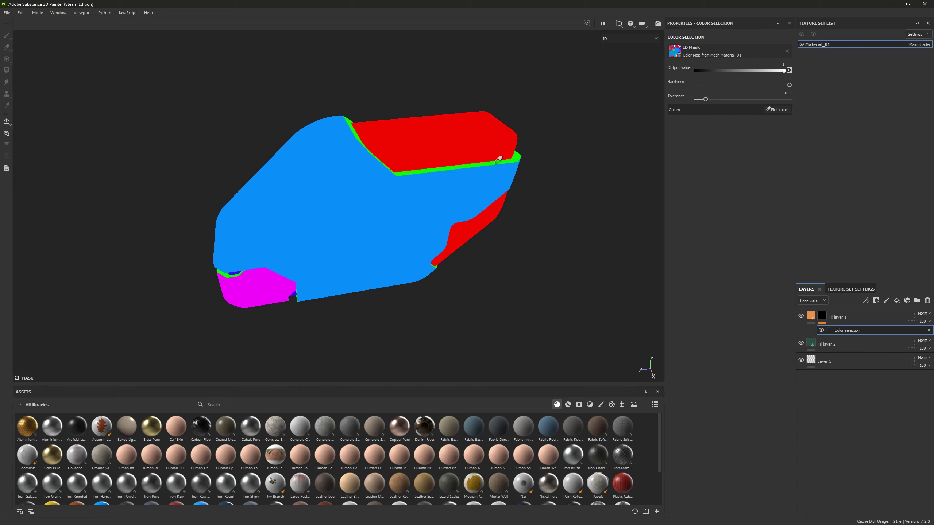
click(350, 202)
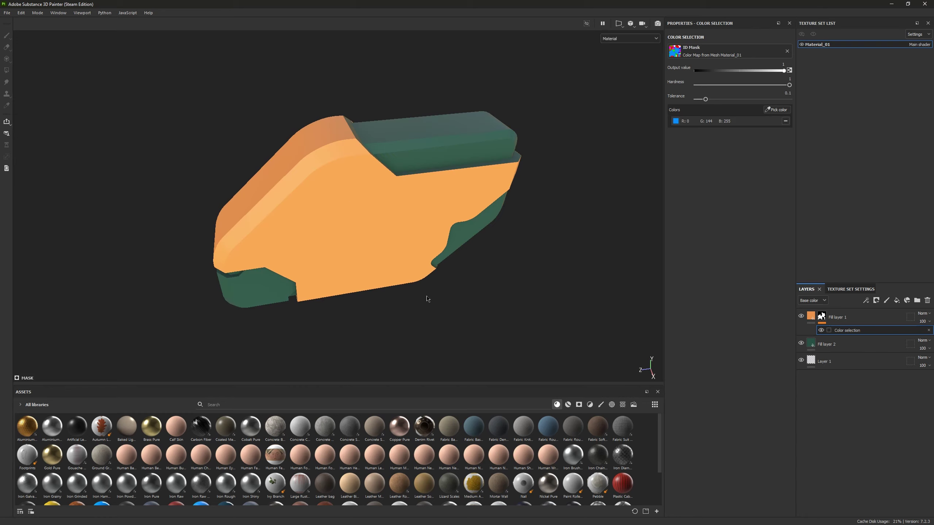
alt+drag(381, 252, 500, 221)
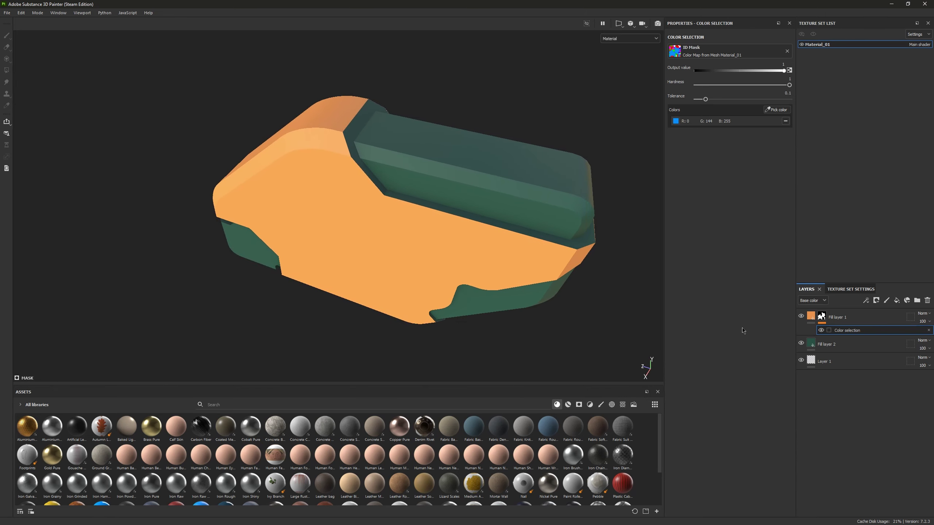
Change the base color of Fill layer 1 to a more saturated orange and inspect the masked body from several sides
click(809, 317)
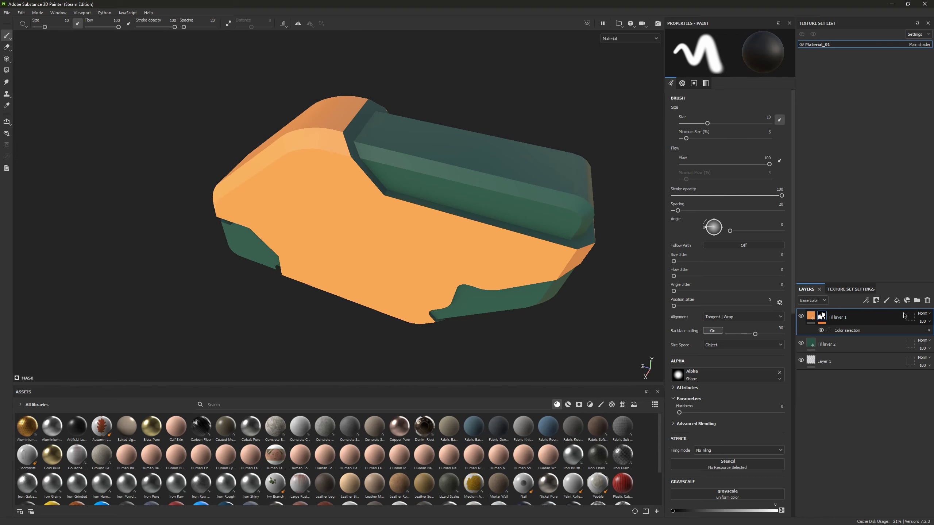
click(811, 316)
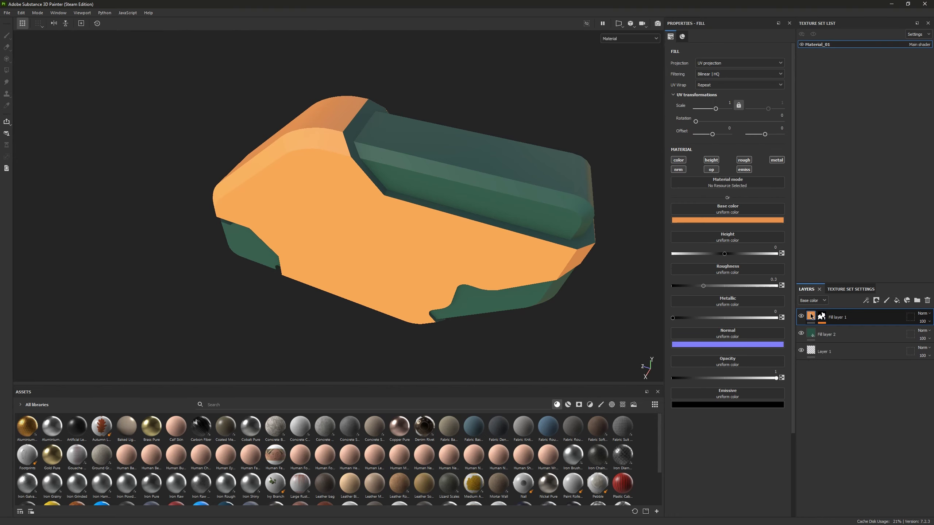
click(721, 220)
click(769, 242)
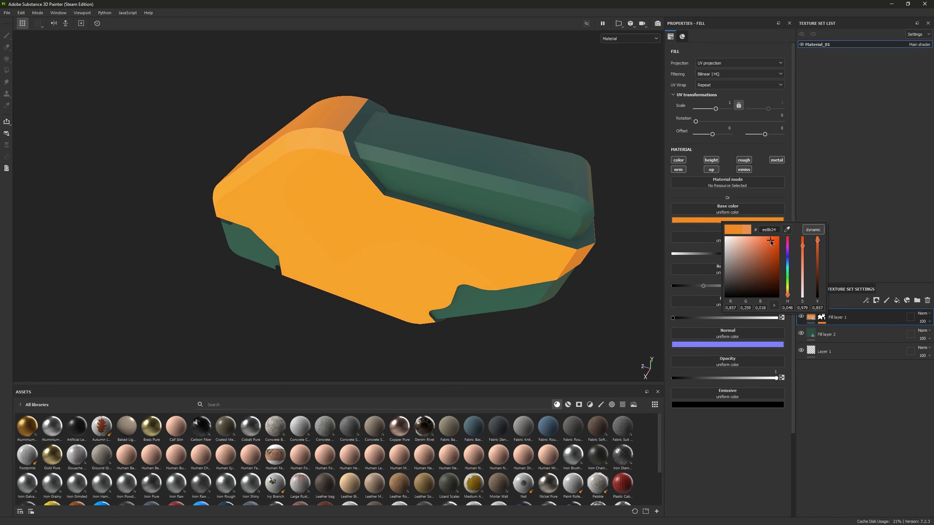
drag(769, 242, 770, 239)
click(429, 267)
alt+middle_drag(410, 243, 440, 213)
alt+drag(404, 237, 458, 129)
alt+middle_drag(449, 174, 532, 162)
mouse_move(443, 224)
alt+mouse_down()
mouse_move(447, 198)
mouse_move(456, 228)
alt+mouse_up()
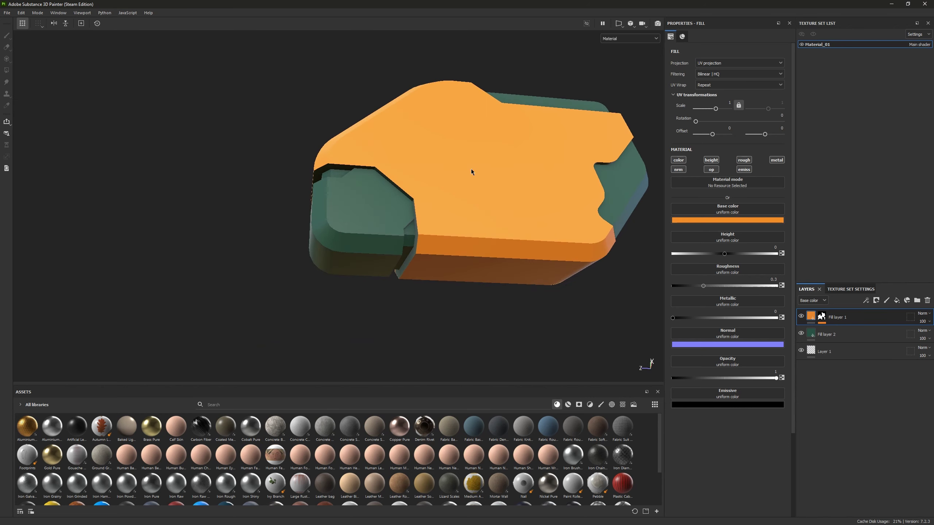
alt+drag(471, 172, 500, 227)
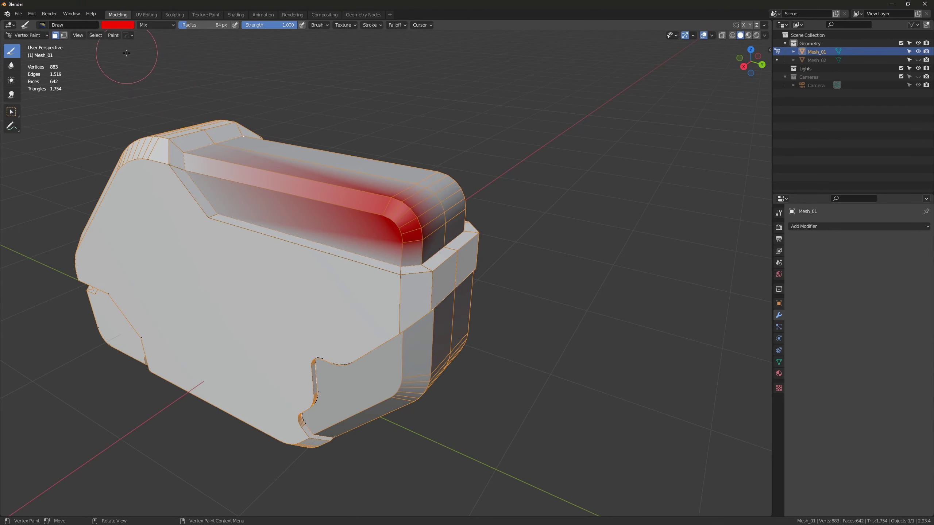
In Blender, fill the selected upper block and lower corner parts of Mesh_01 with the red vertex color
key(shift+k)
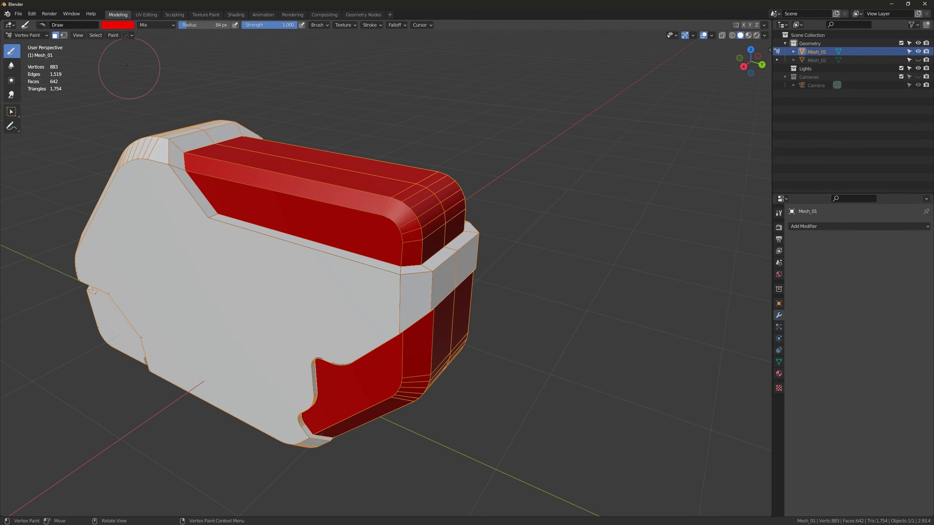
click(113, 35)
mouse_move(358, 255)
middle_down()
mouse_move(327, 273)
mouse_move(418, 195)
middle_up()
key(a)
scroll(367, 228, down, 1)
middle_drag(280, 239, 312, 206)
middle_drag(225, 151, 237, 145)
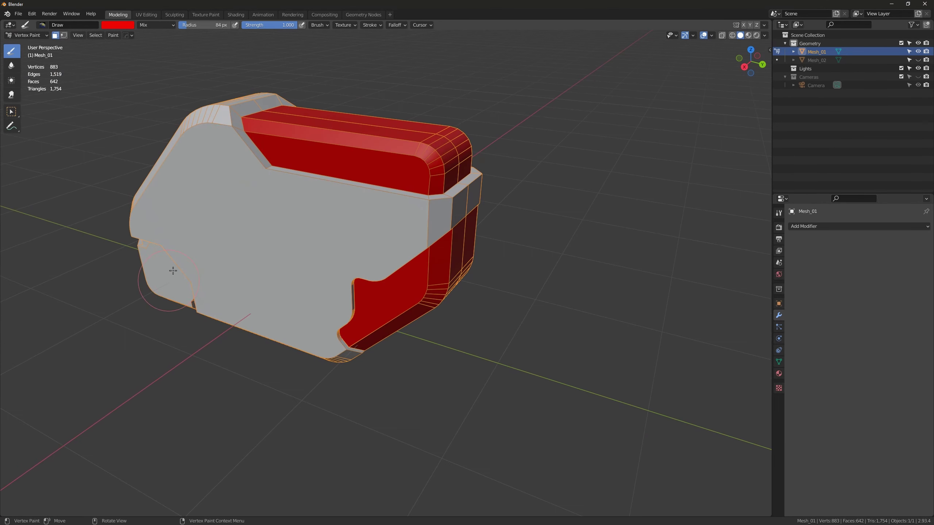